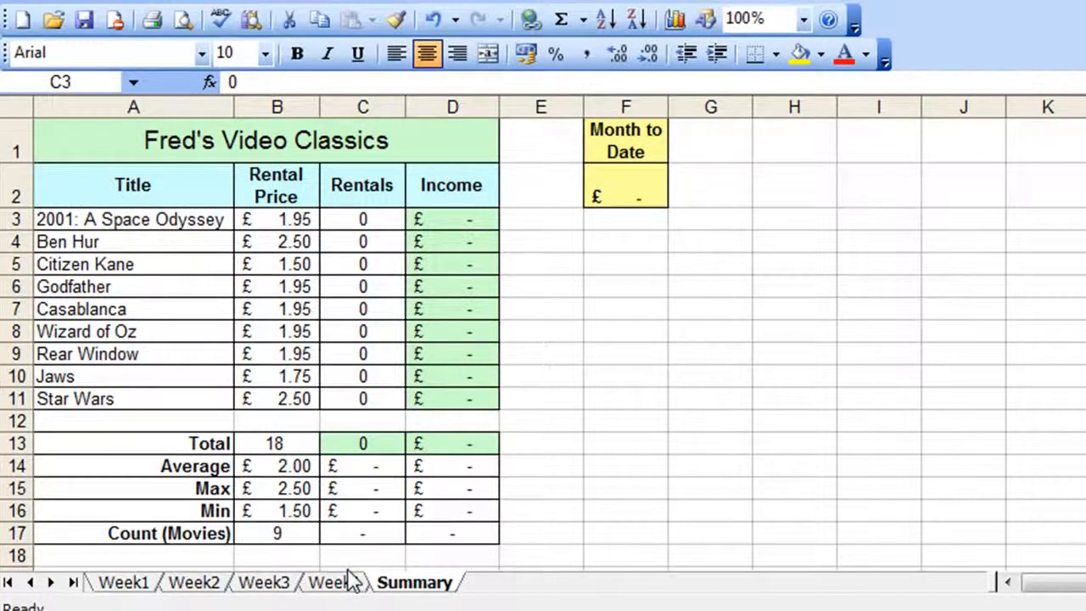
Total the four weeks' rentals for 2001: A Space Odyssey in Summary cell C3 with =Week1!C3+Week2!C3+Week3!C3+Week4!C3
click(364, 219)
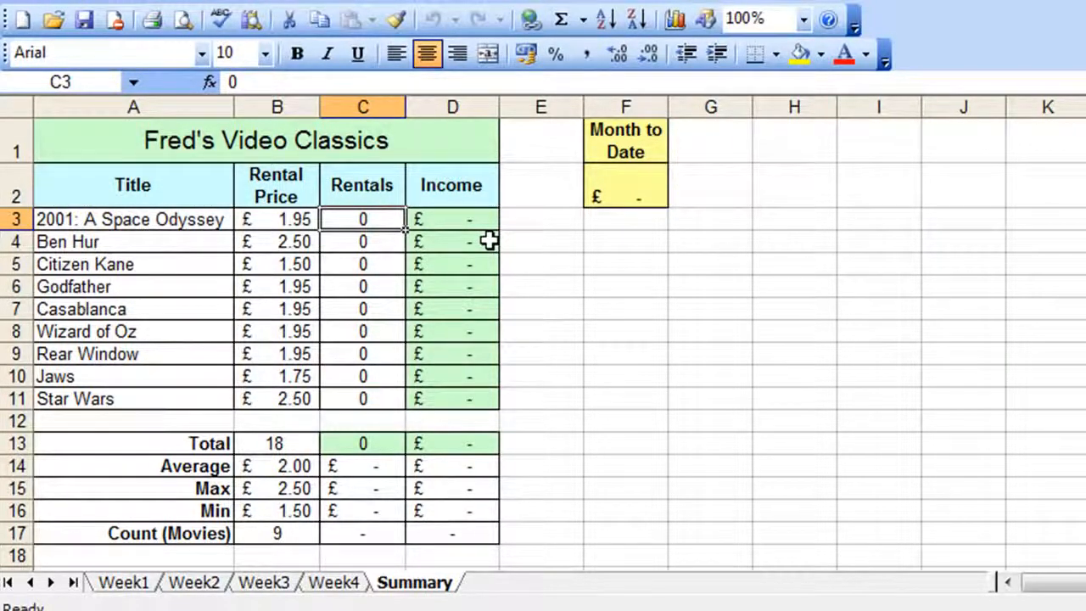
text(=)
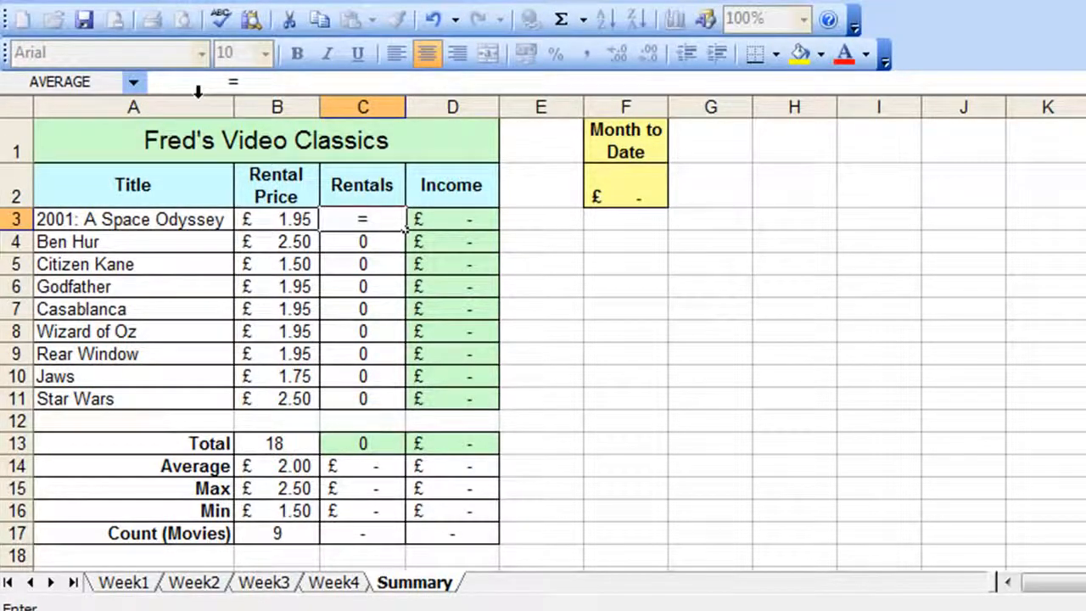
click(121, 583)
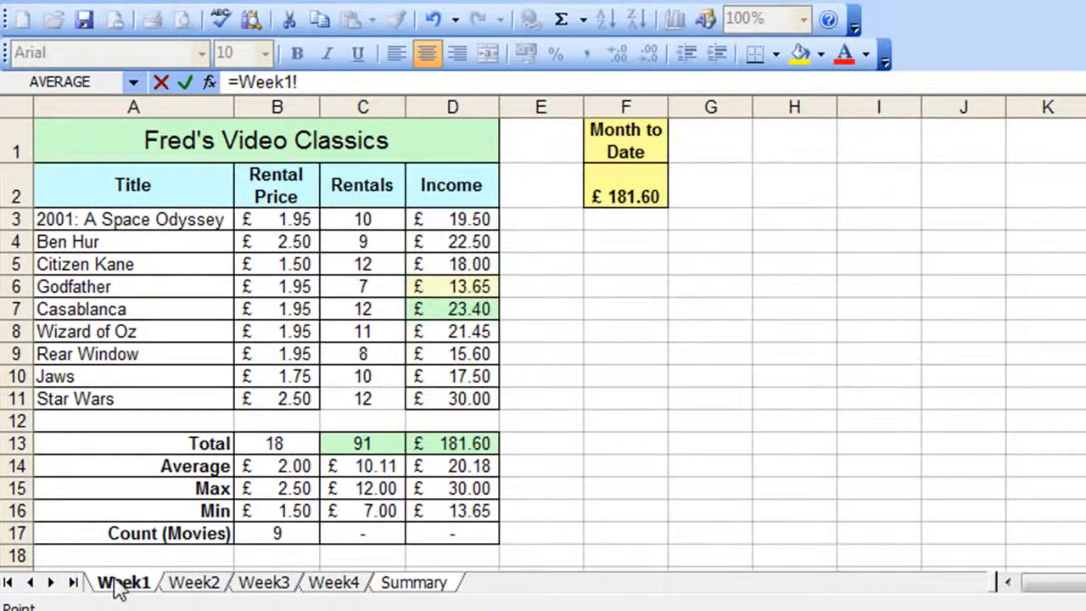
click(344, 219)
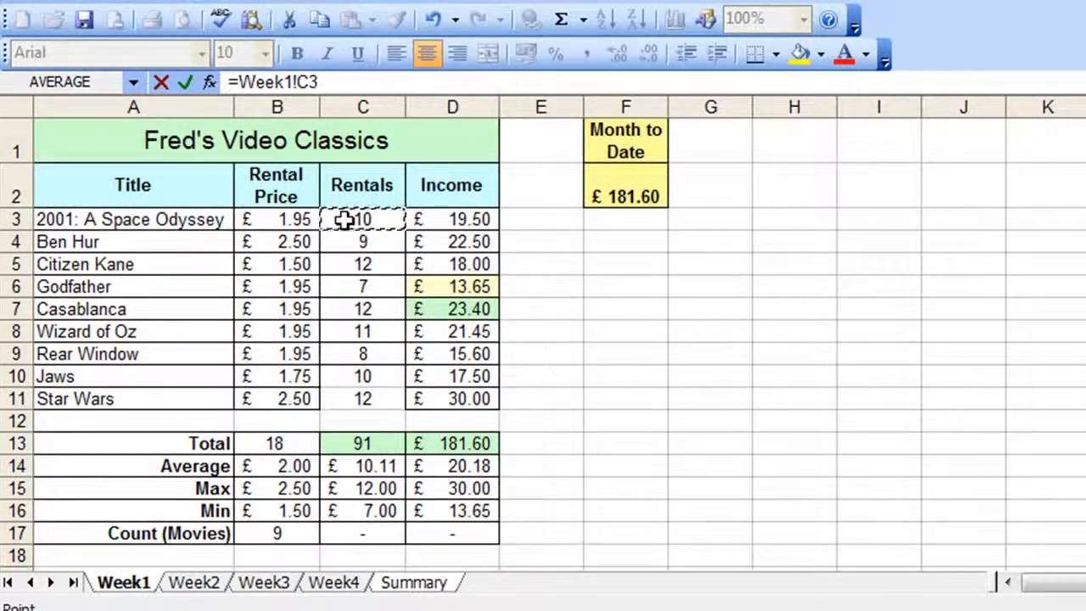
text(+)
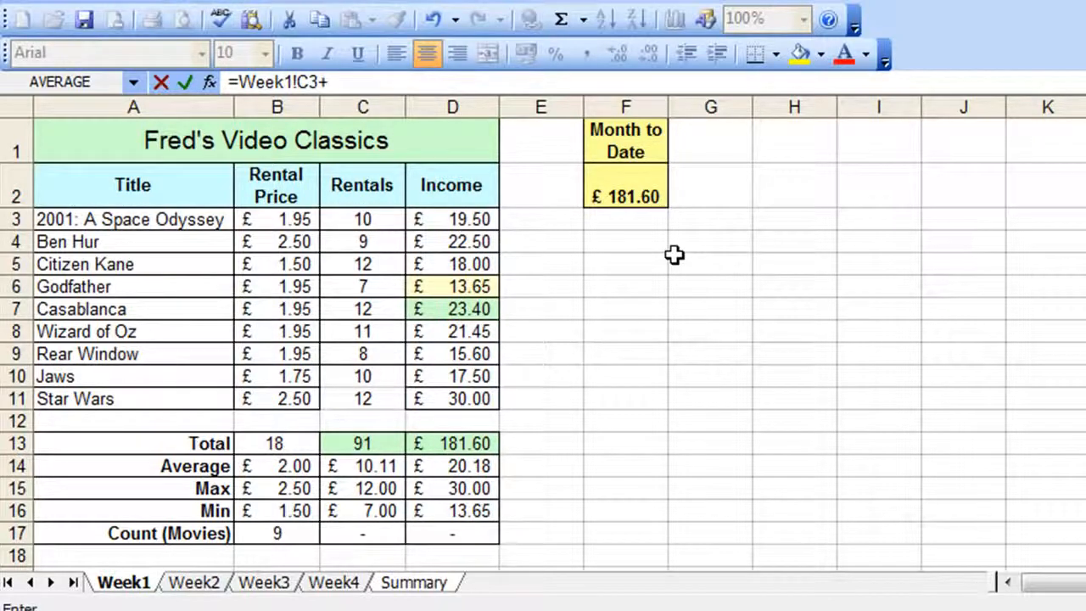
click(207, 585)
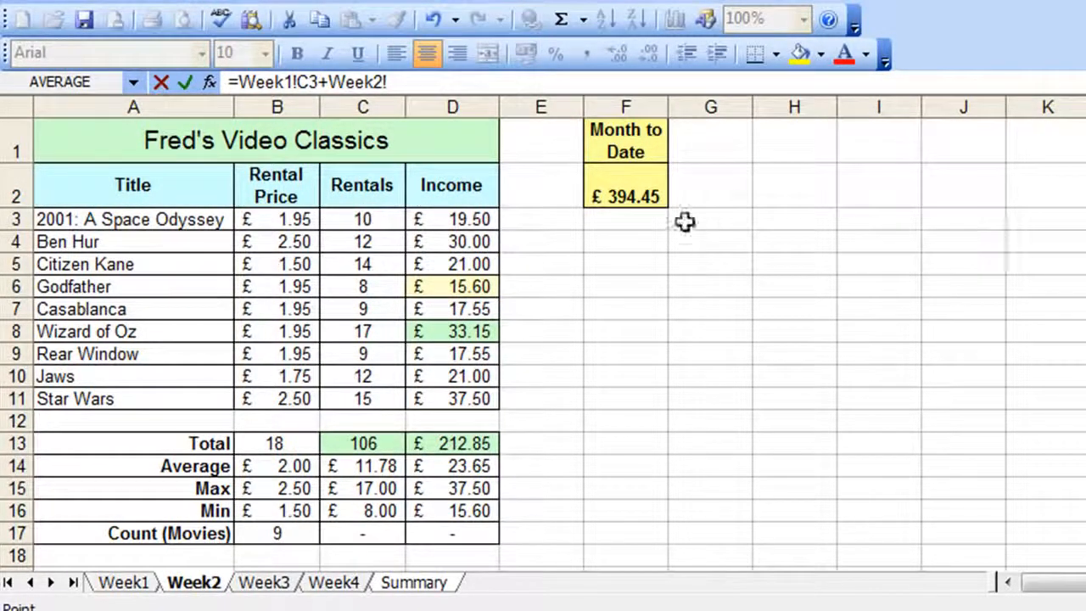
click(373, 214)
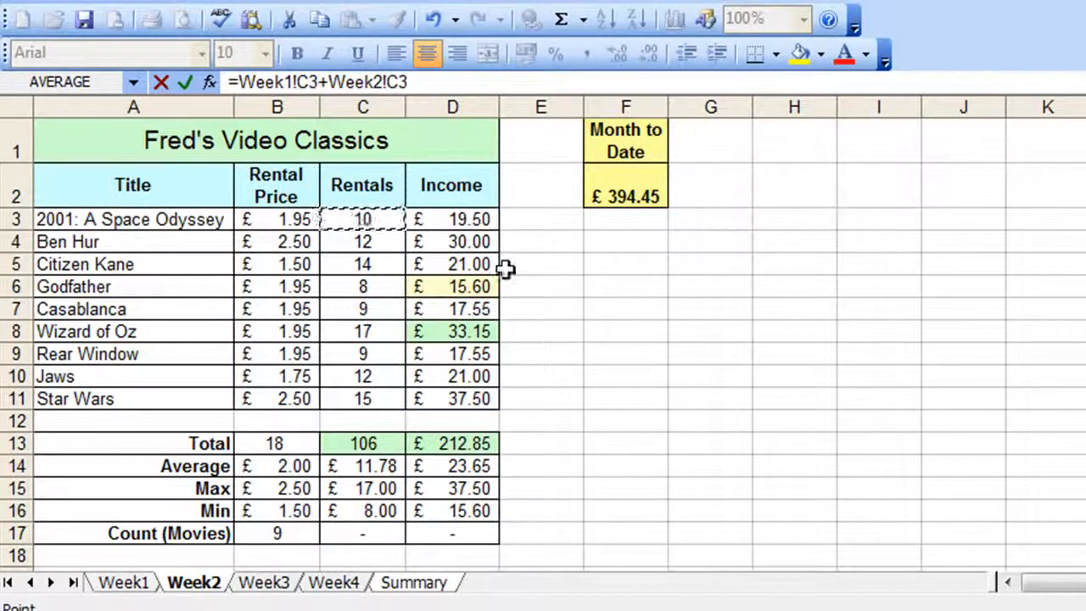
text(+)
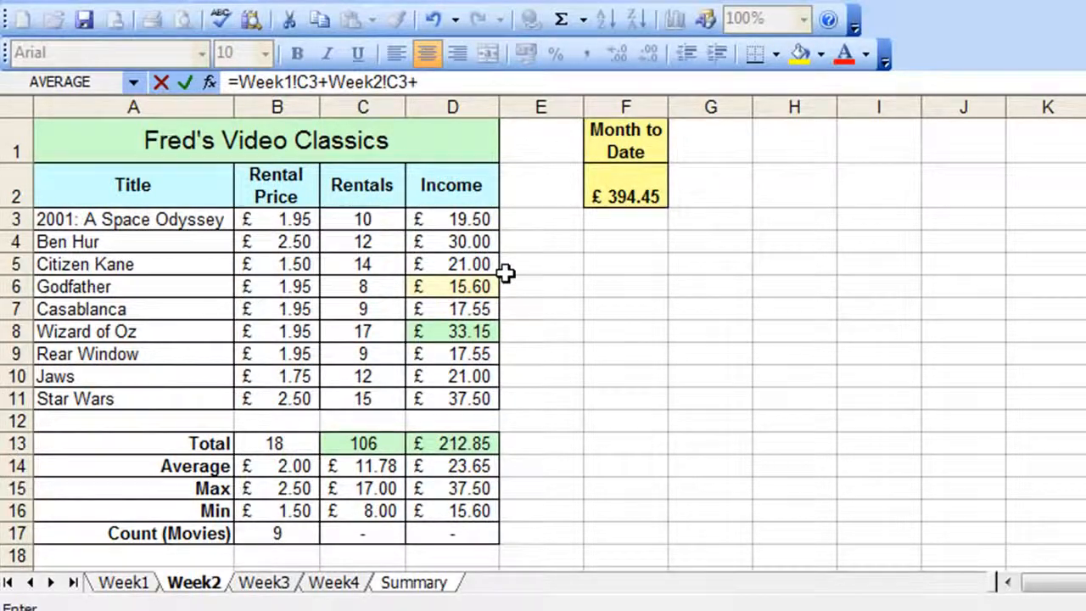
click(254, 583)
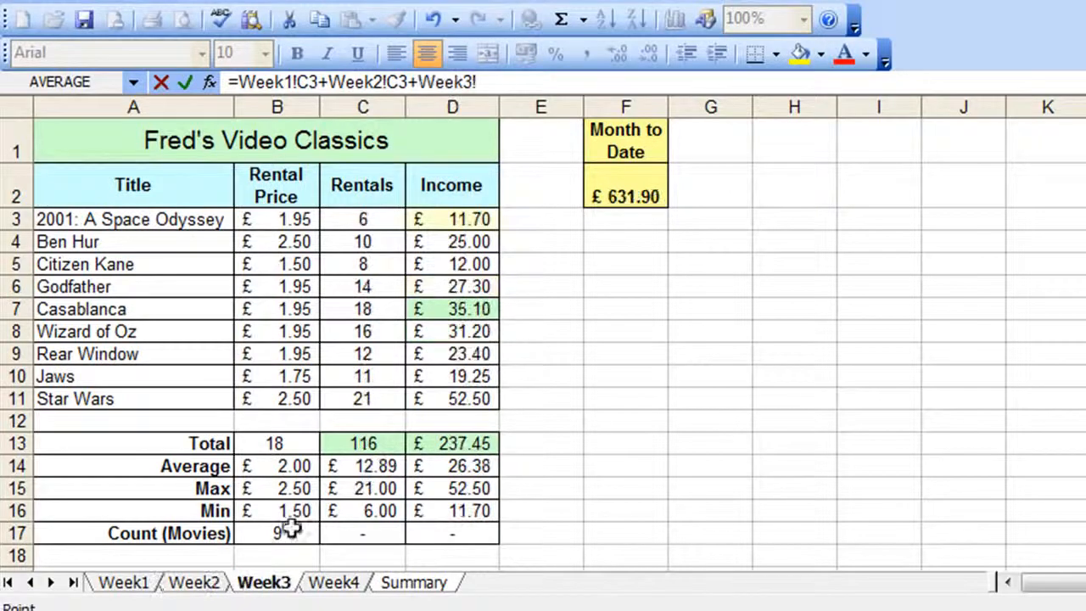
click(356, 223)
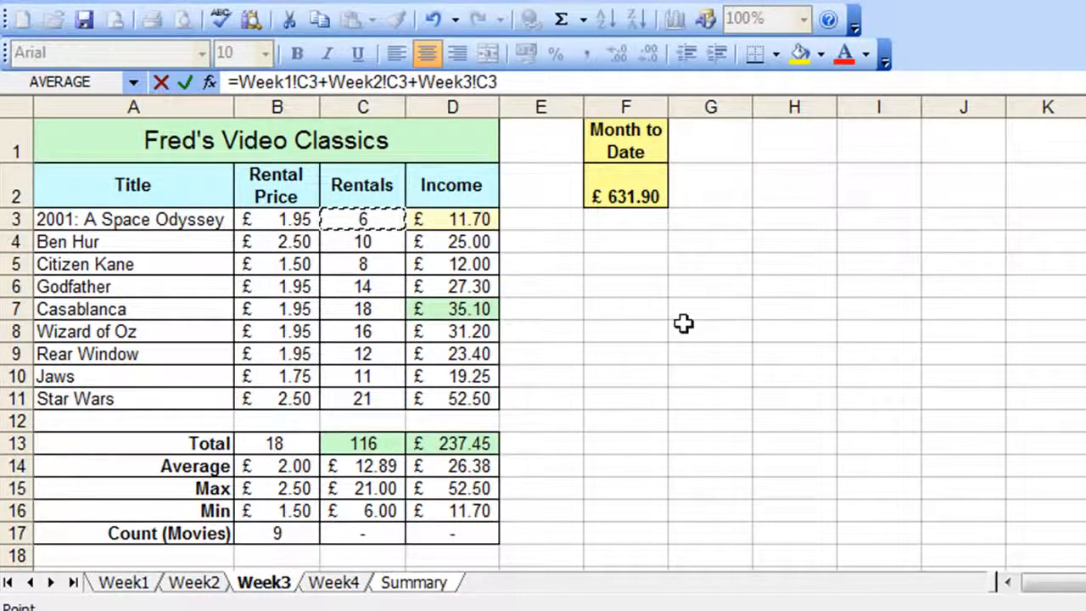
text(+)
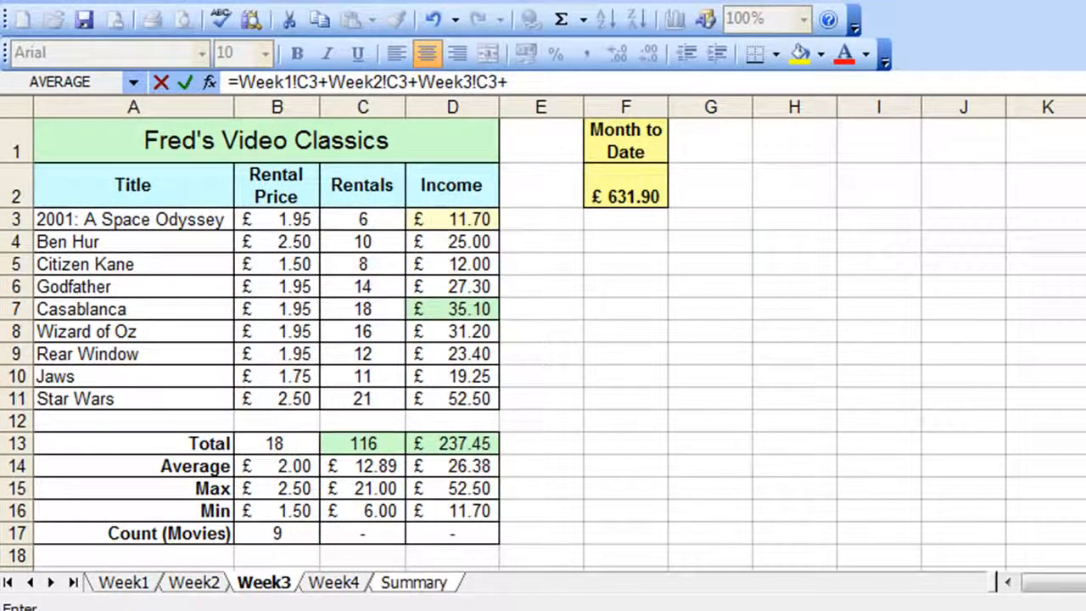
click(354, 582)
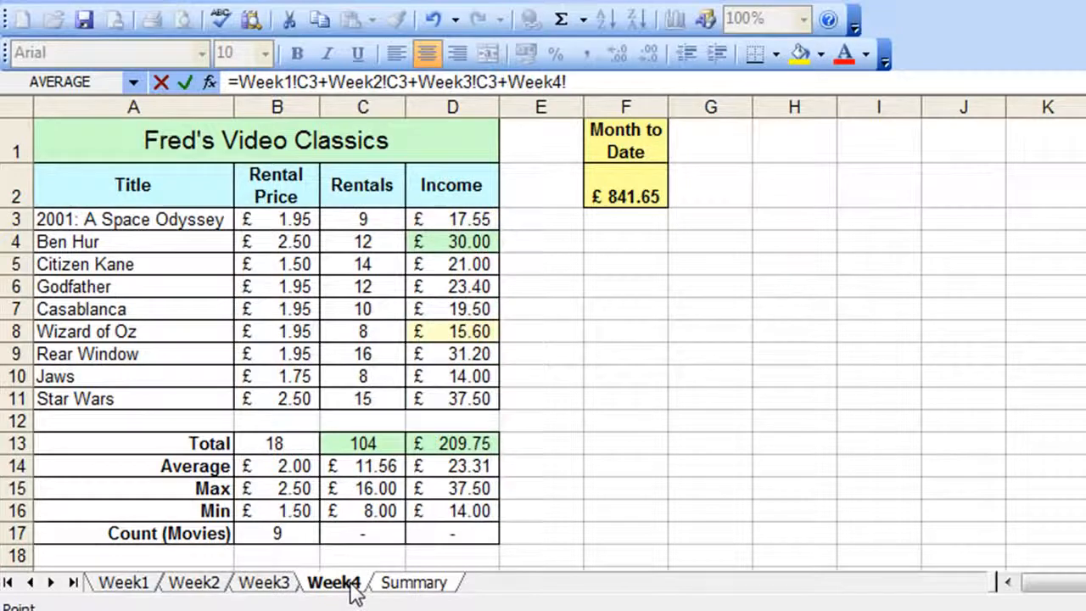
click(365, 216)
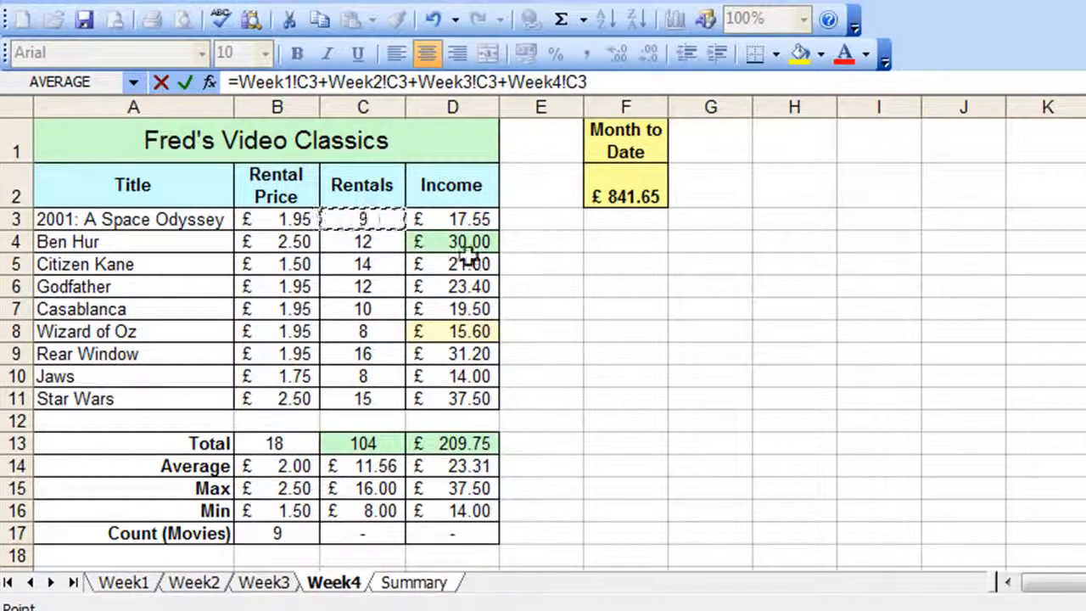
key(Return)
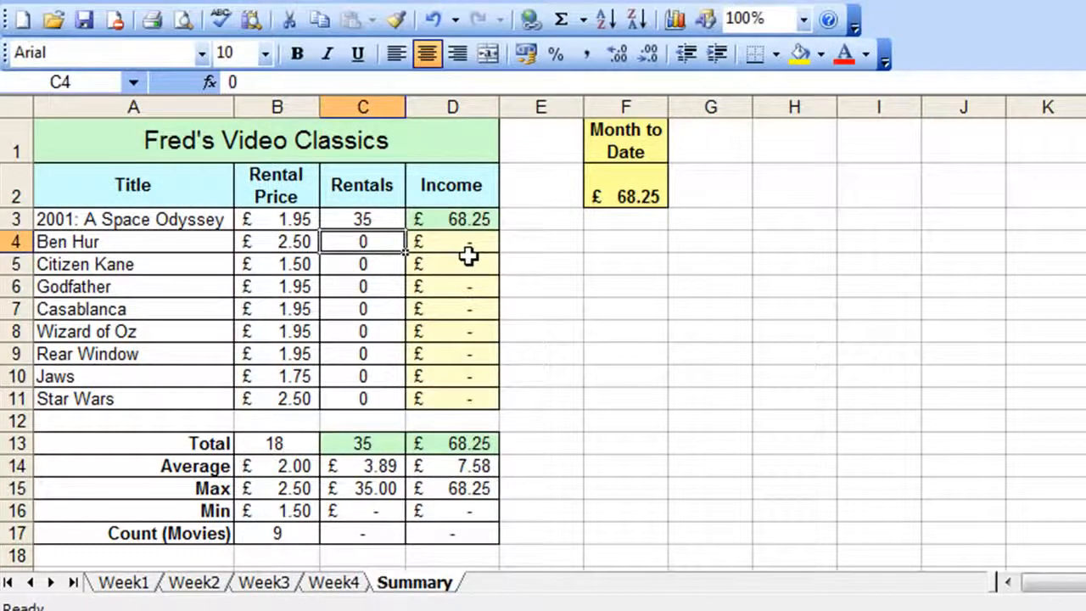
Replace the formula in Summary cell C3 with the cross-sheet sum =SUM(Week1:Week4!C3)
click(357, 220)
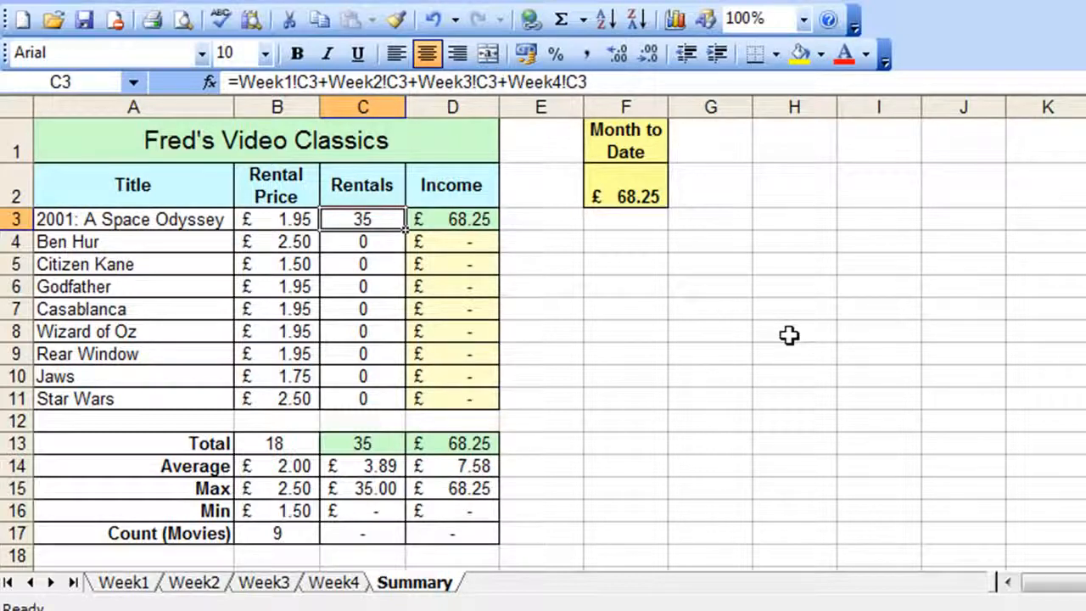
key(Delete)
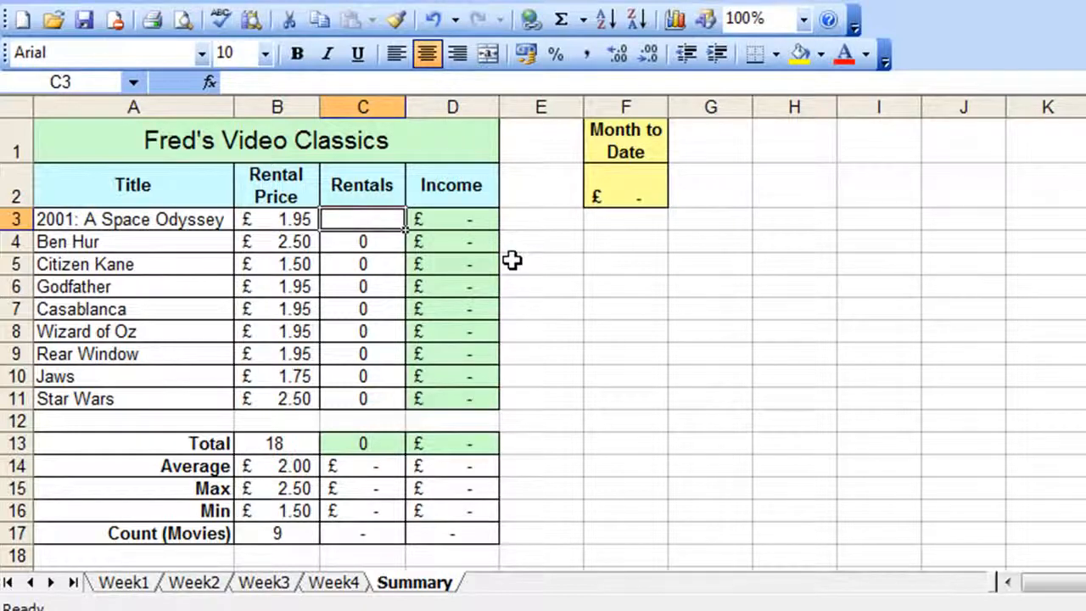
text(=su)
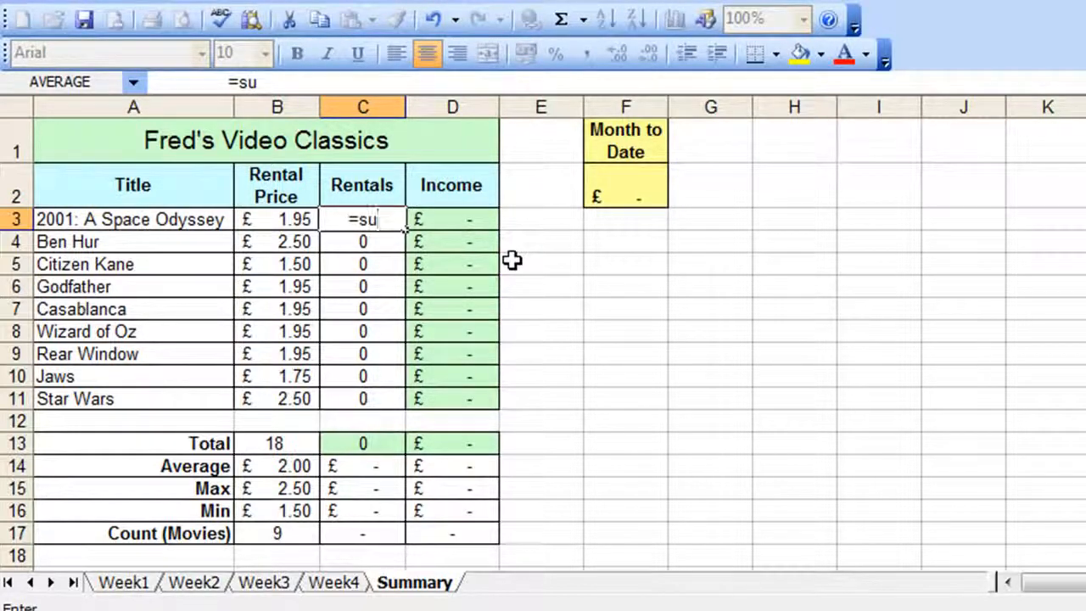
text(m()
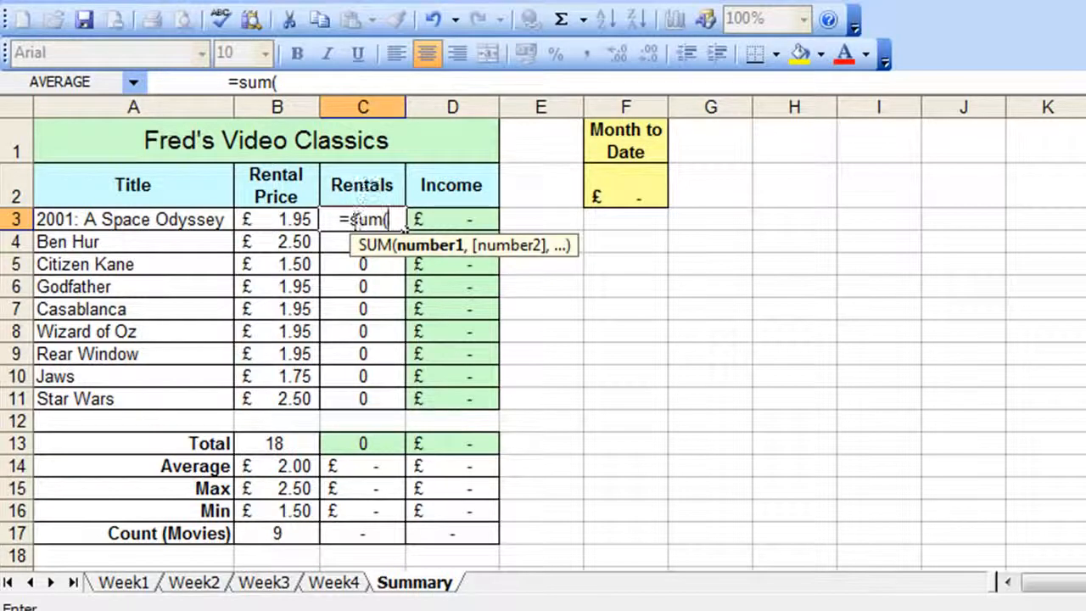
click(118, 591)
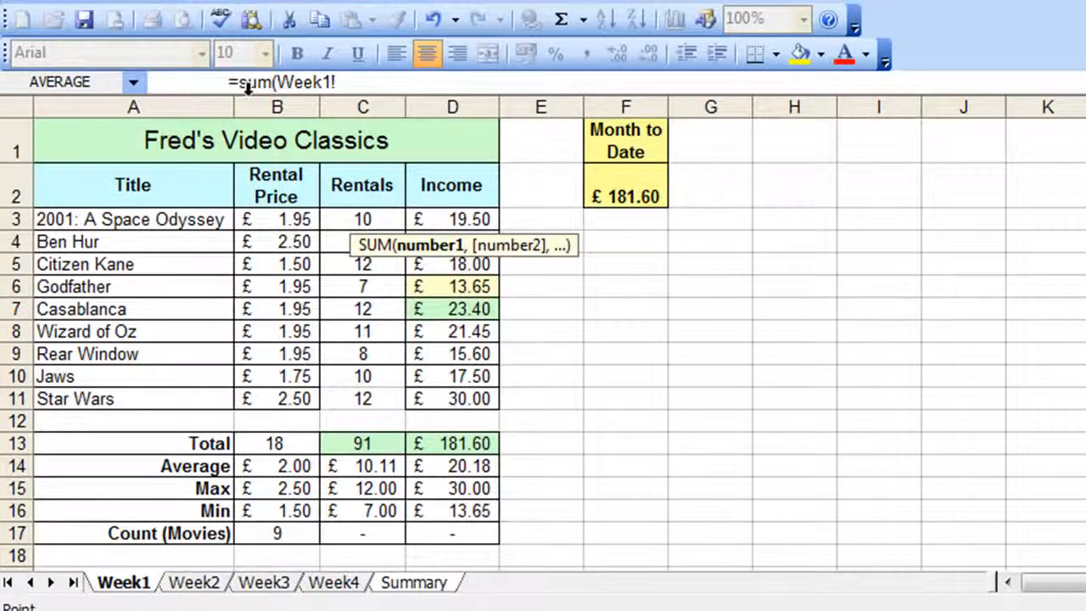
click(376, 80)
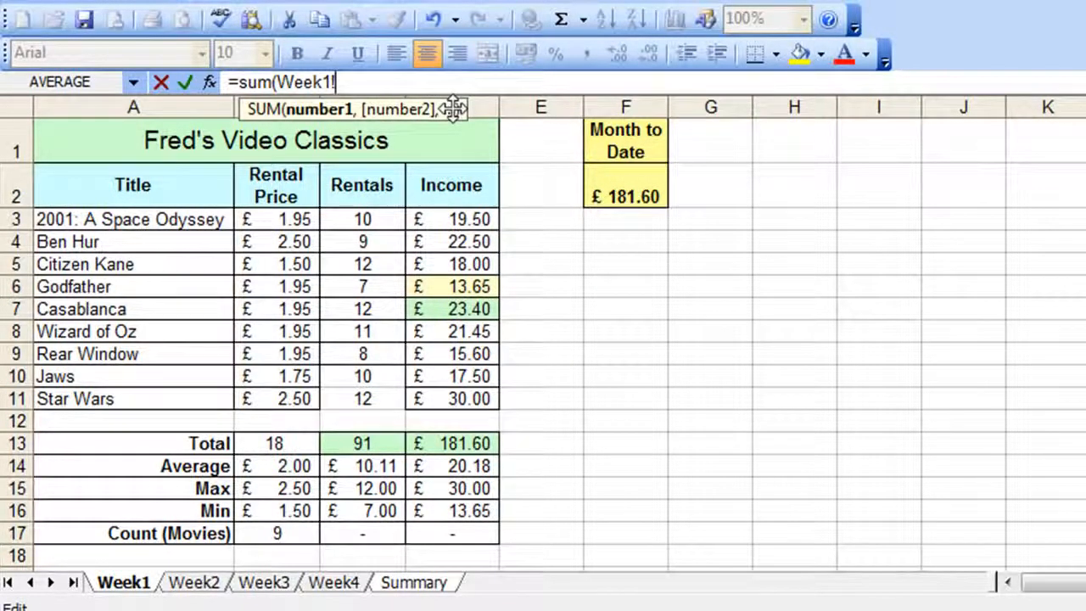
key(BackSpace)
text(:)
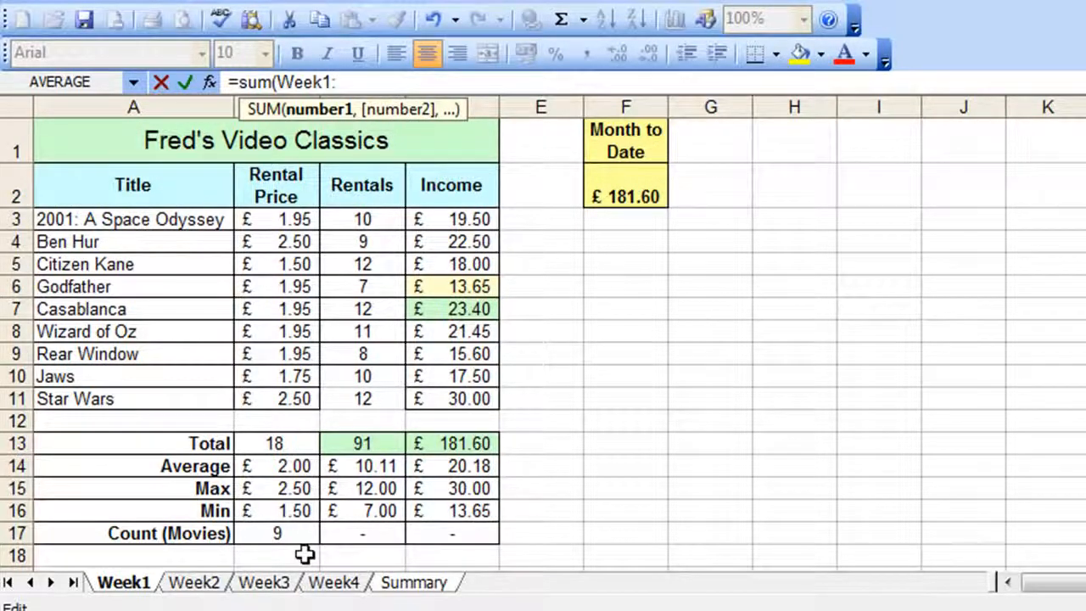
click(335, 582)
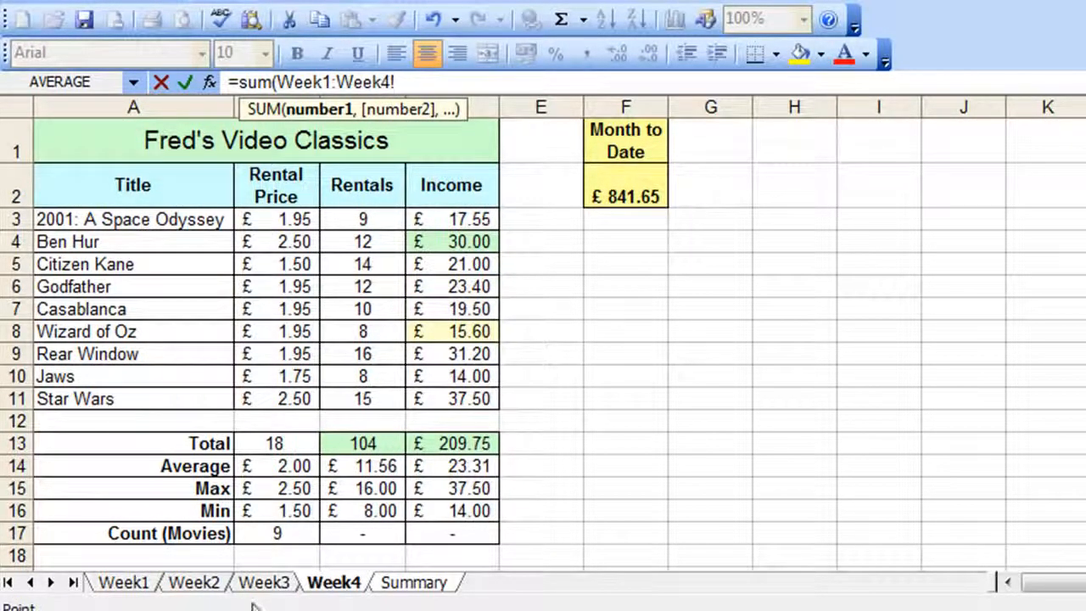
click(351, 219)
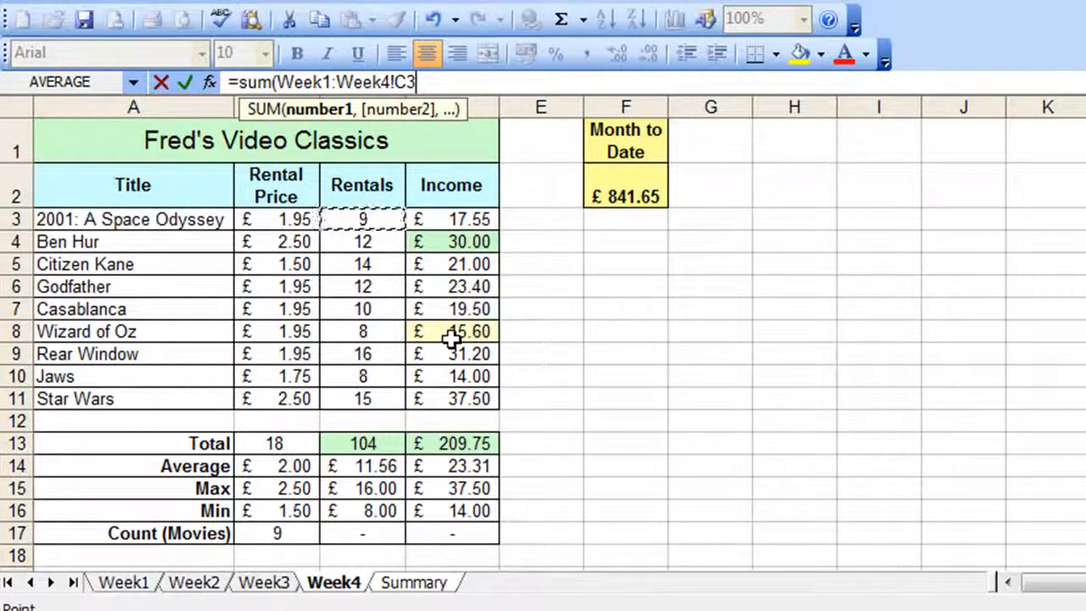
text())
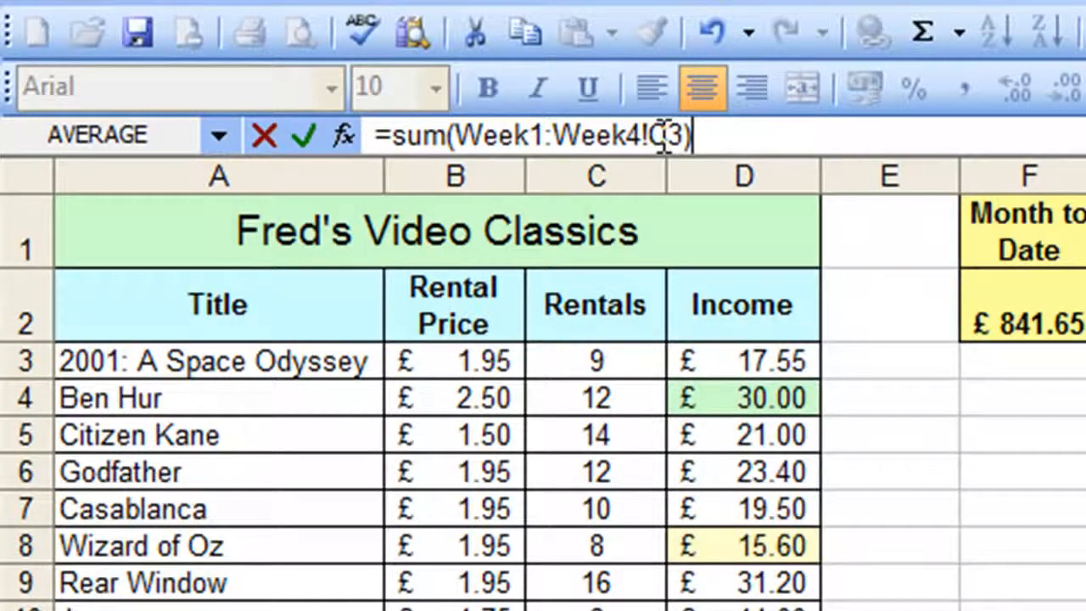
click(304, 134)
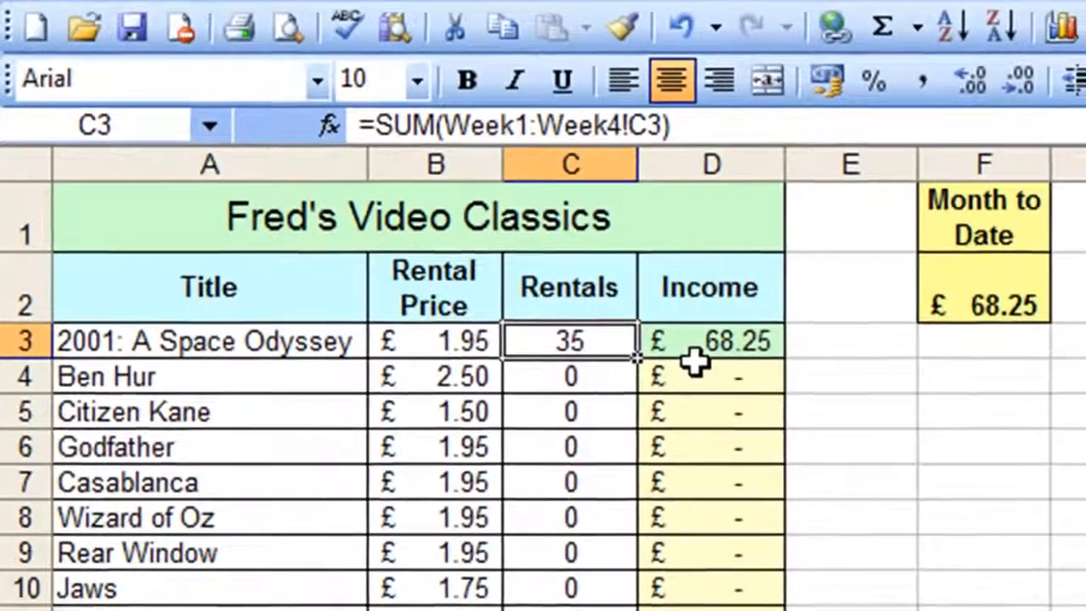
Total the Ben Hur rentals across the weekly sheets in Summary cell C4 with =SUM(Week1:Week4!C4)
key(Down)
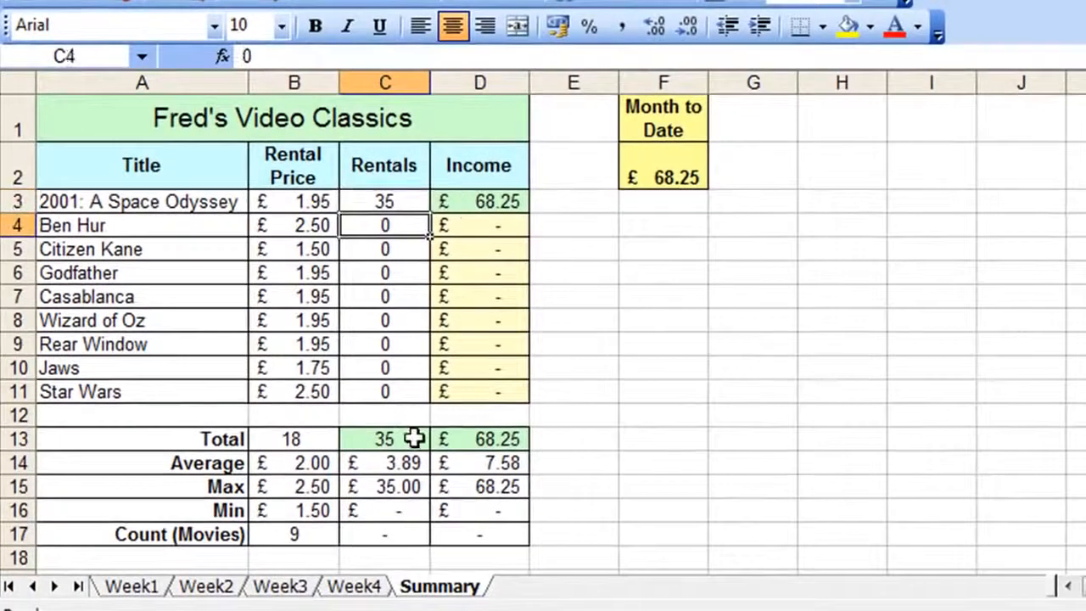
text(=sum()
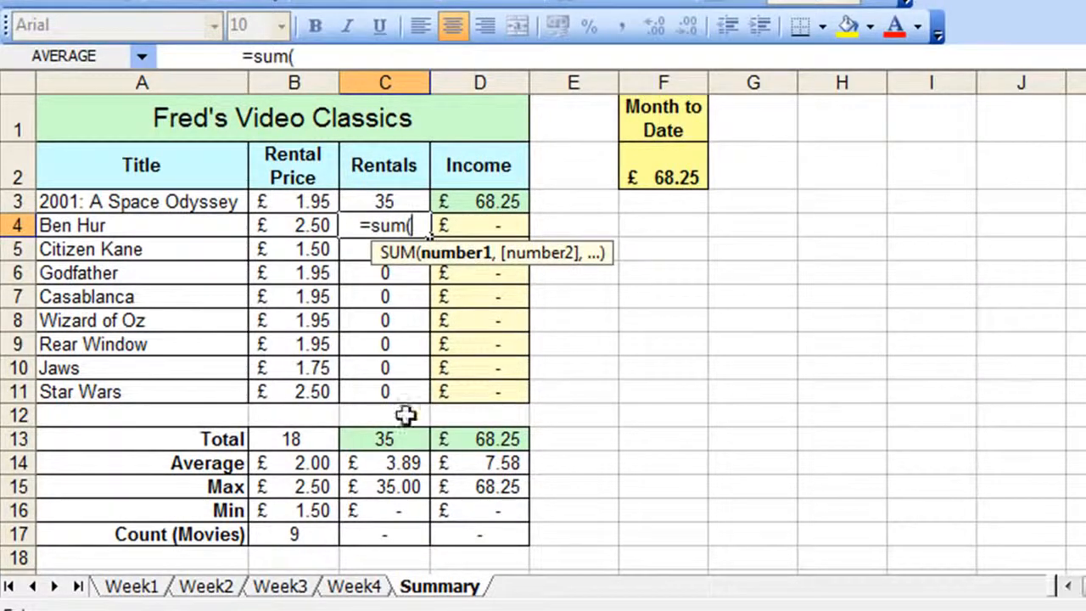
click(129, 586)
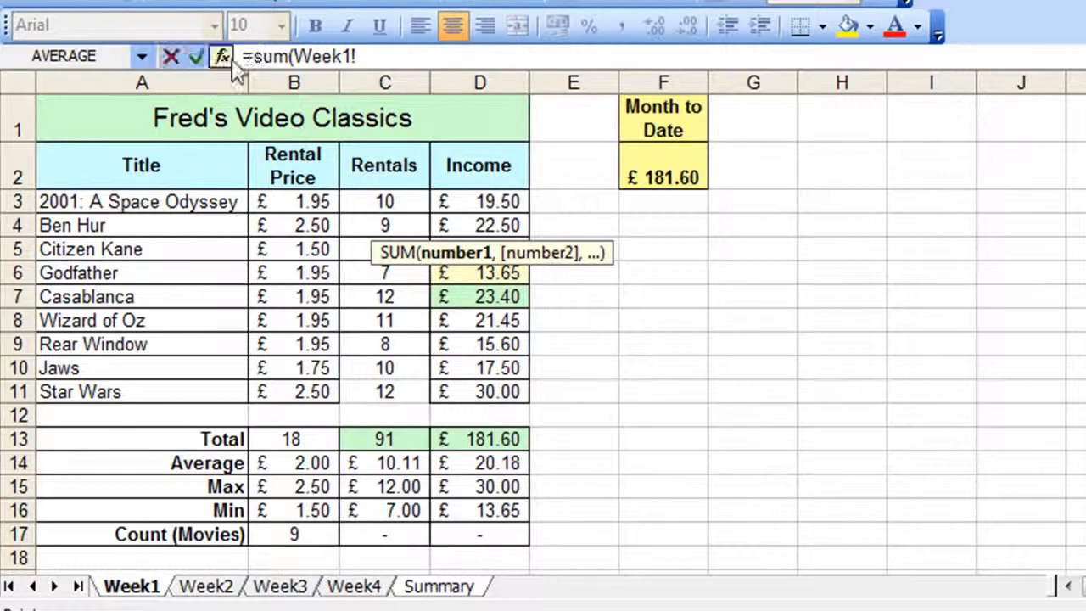
click(397, 57)
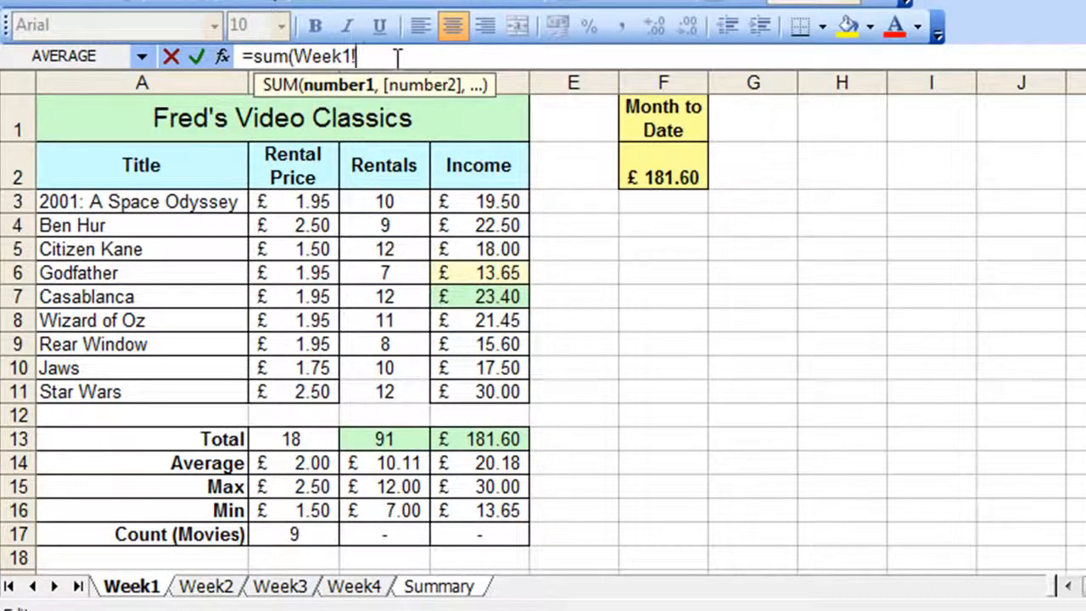
key(BackSpace)
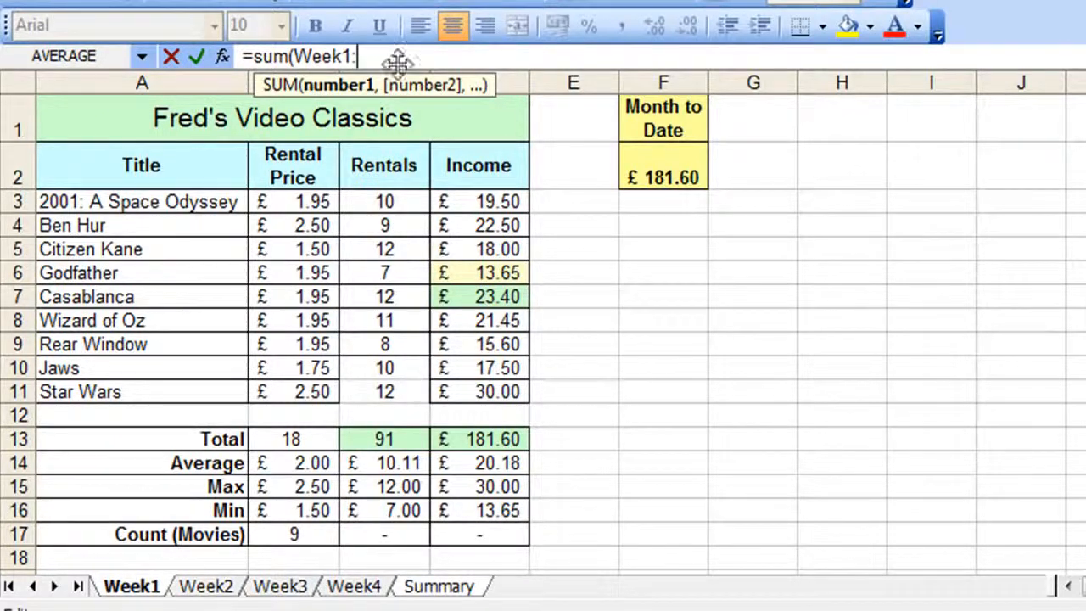
click(357, 586)
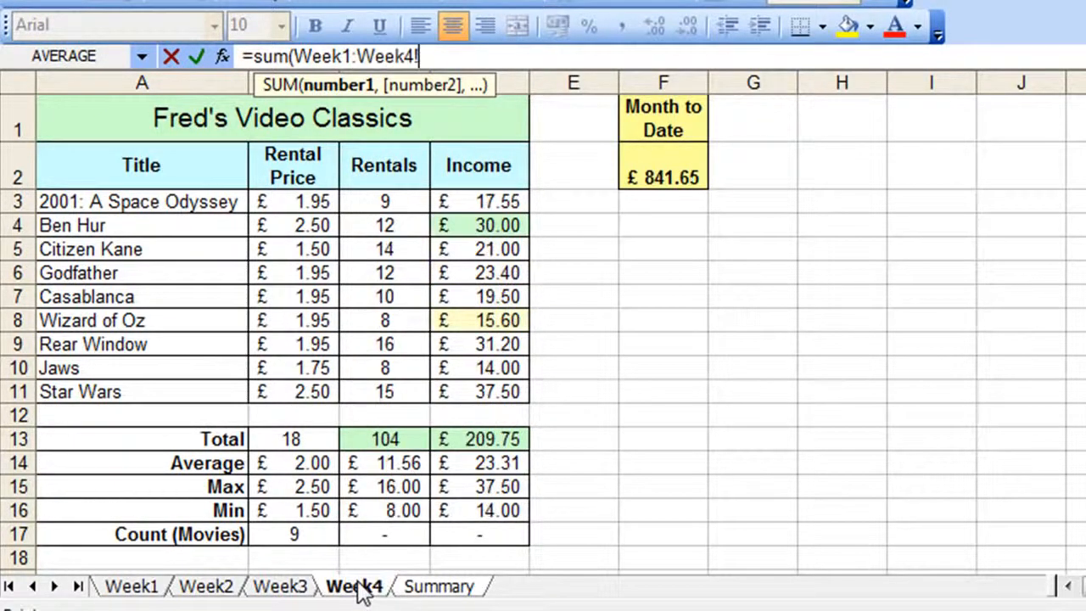
click(375, 223)
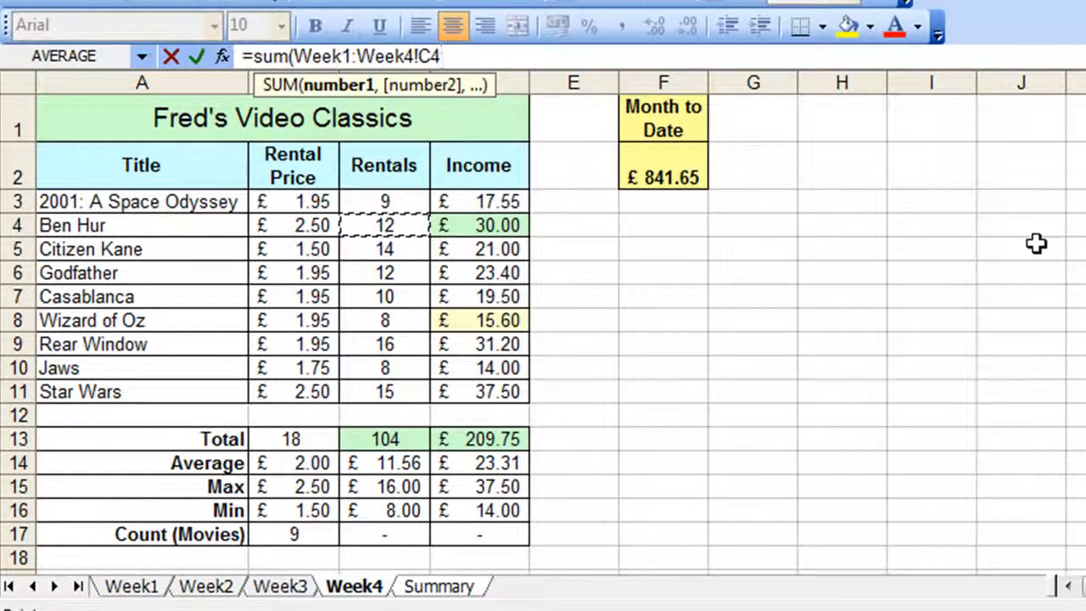
text())
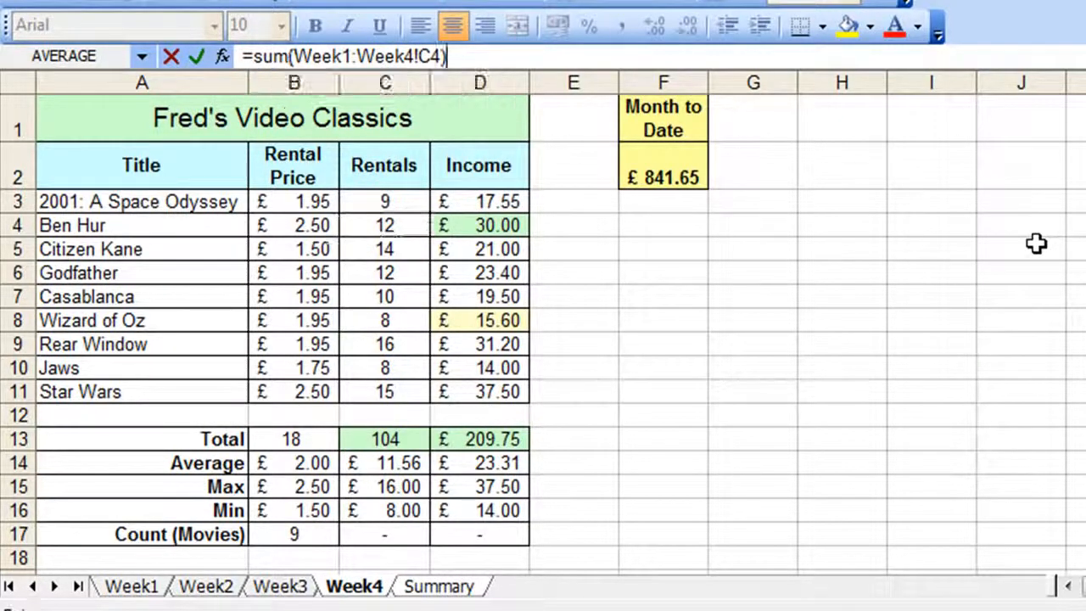
key(Return)
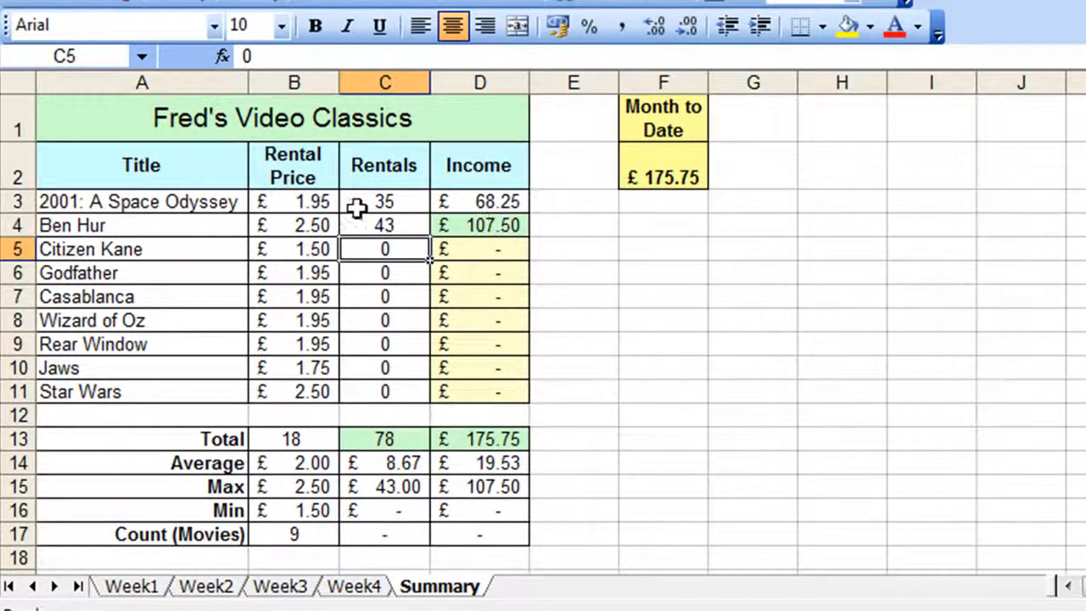
Fill the cross-sheet SUM formula from Summary cell C4 down to the Star Wars row in C11
click(366, 224)
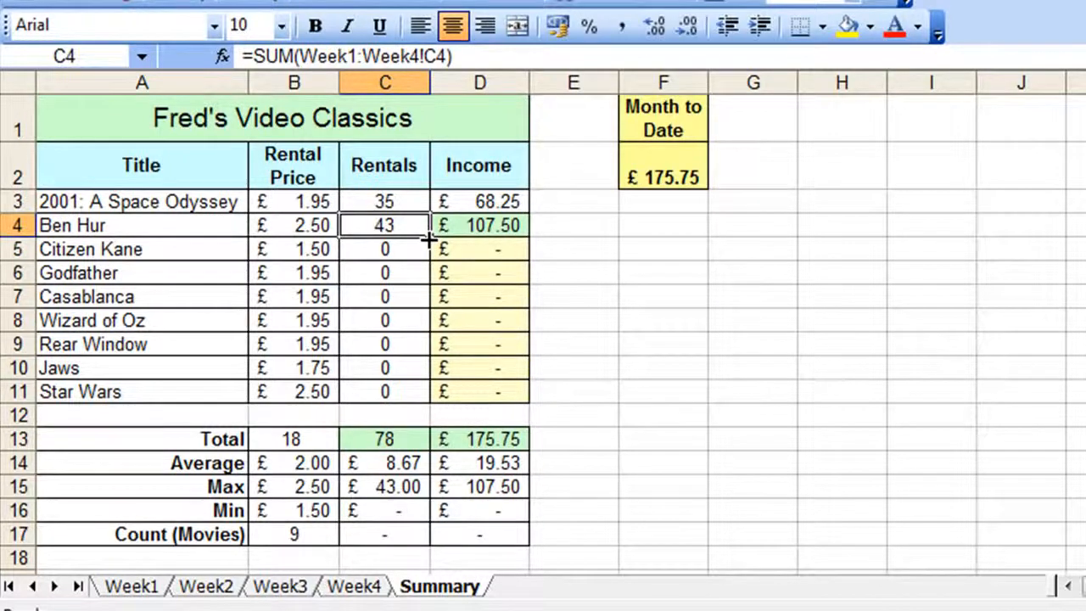
drag(430, 238, 420, 389)
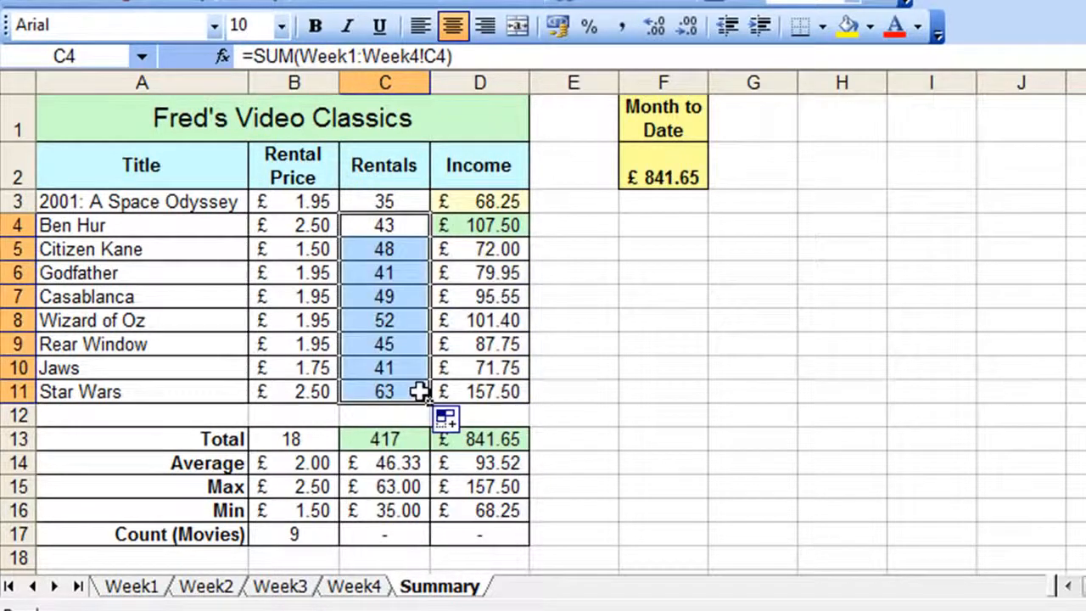
Check the filled rentals formulas one by one from Citizen Kane in C5 to Star Wars in C11
click(395, 253)
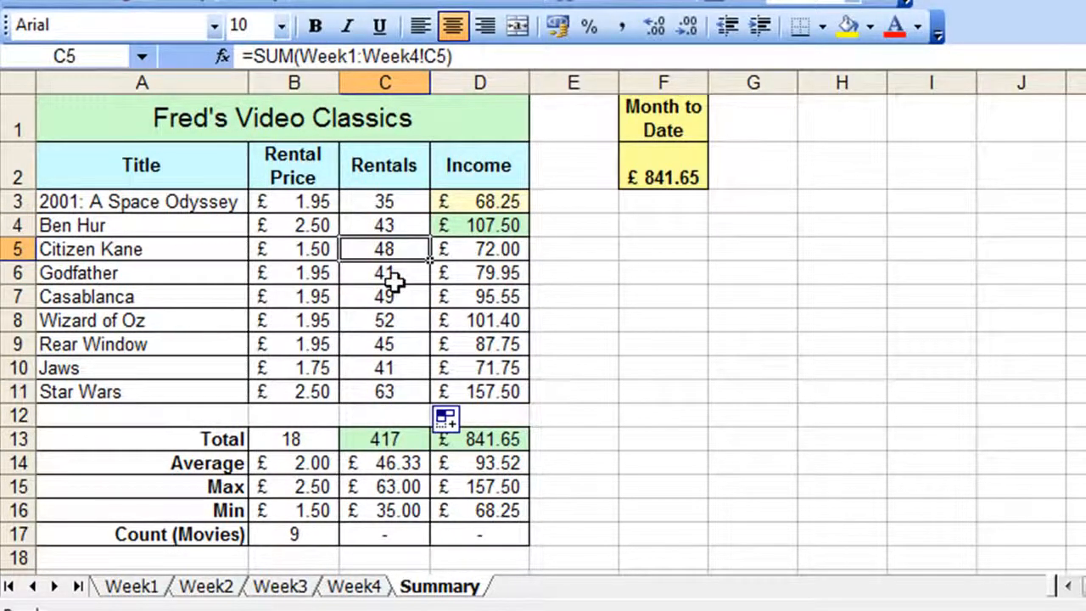
click(395, 280)
click(392, 298)
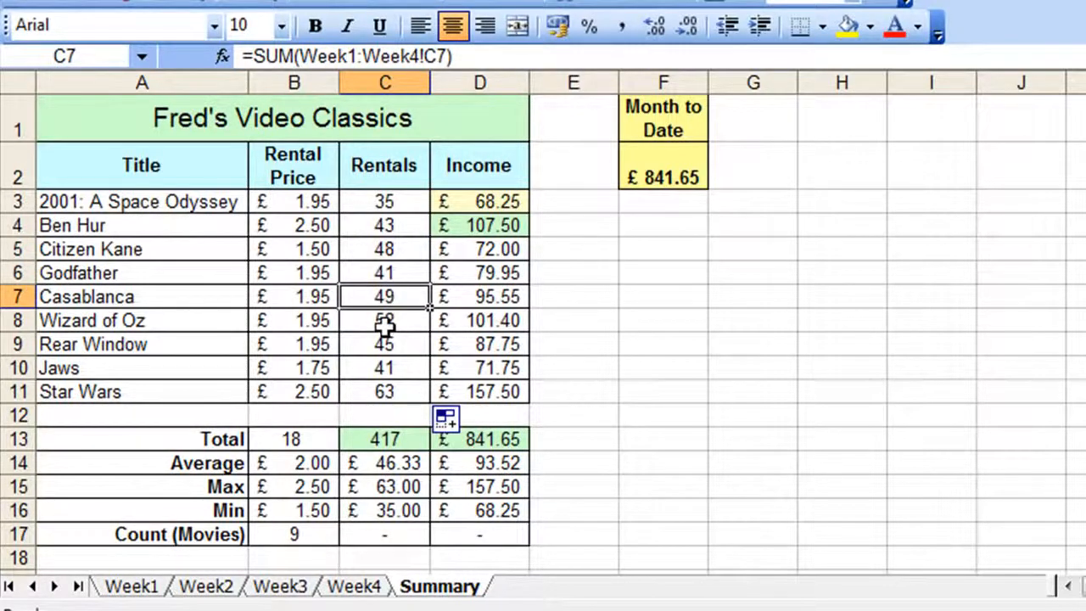
click(384, 329)
click(378, 342)
click(377, 366)
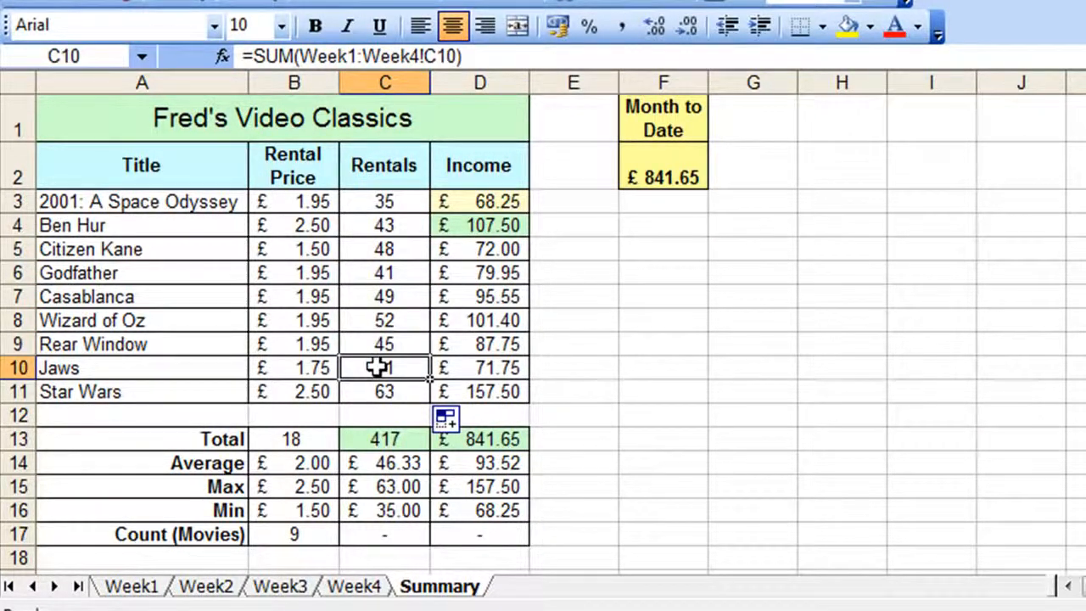
click(376, 389)
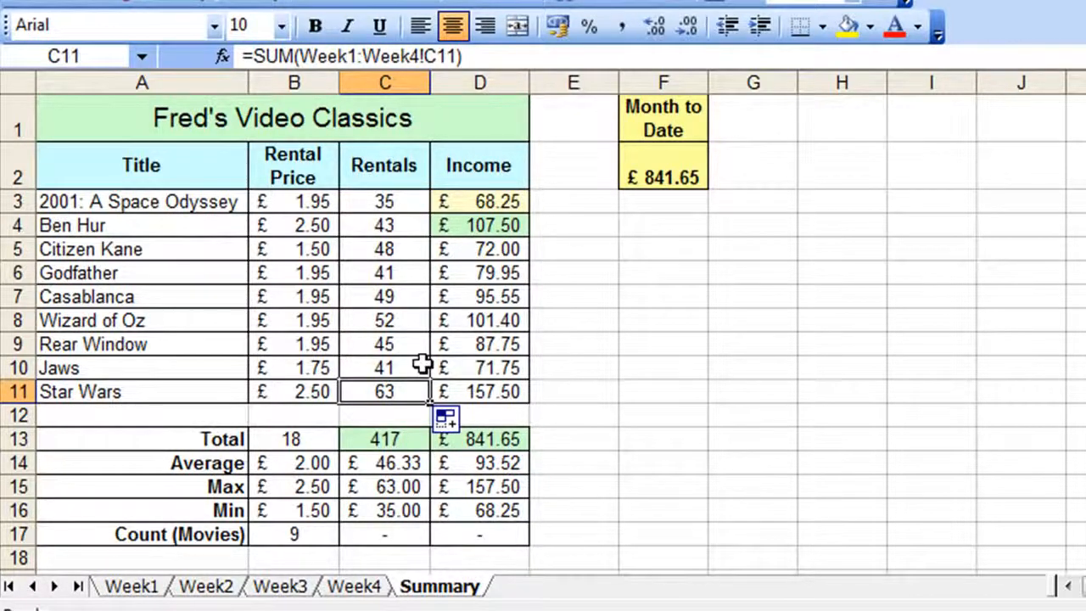
Compare the month-to-date and total income formulas on the Summary sheet with the month-to-date figure on the Week4 sheet
click(644, 170)
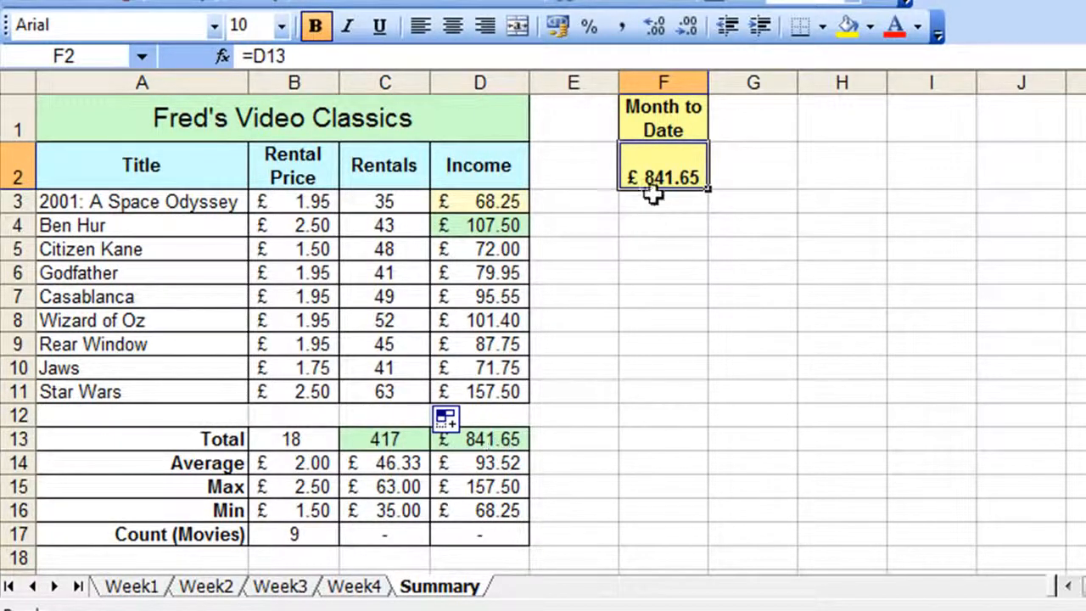
click(352, 585)
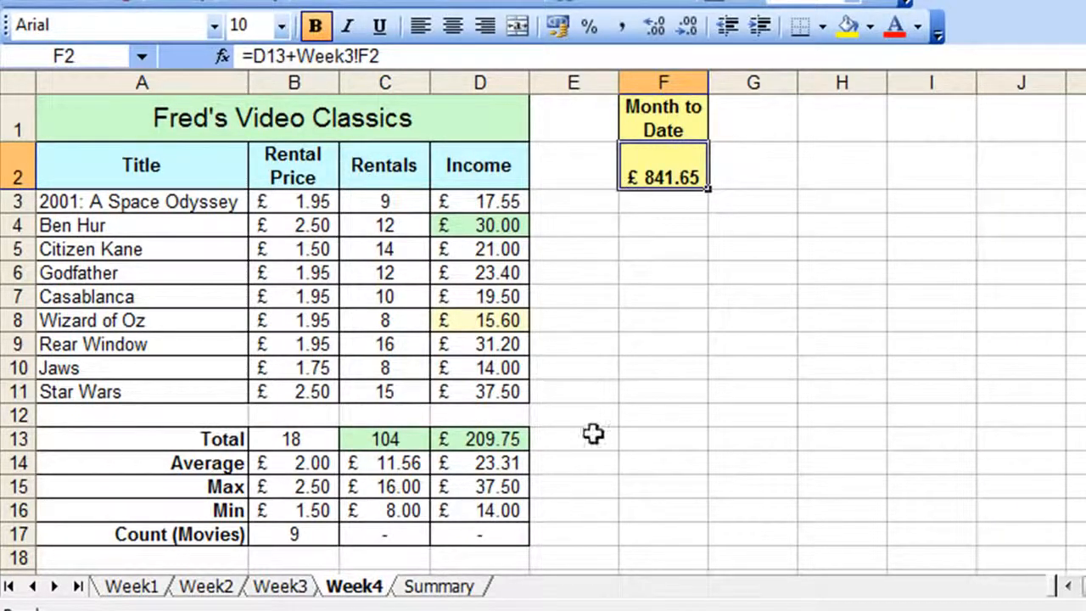
click(438, 586)
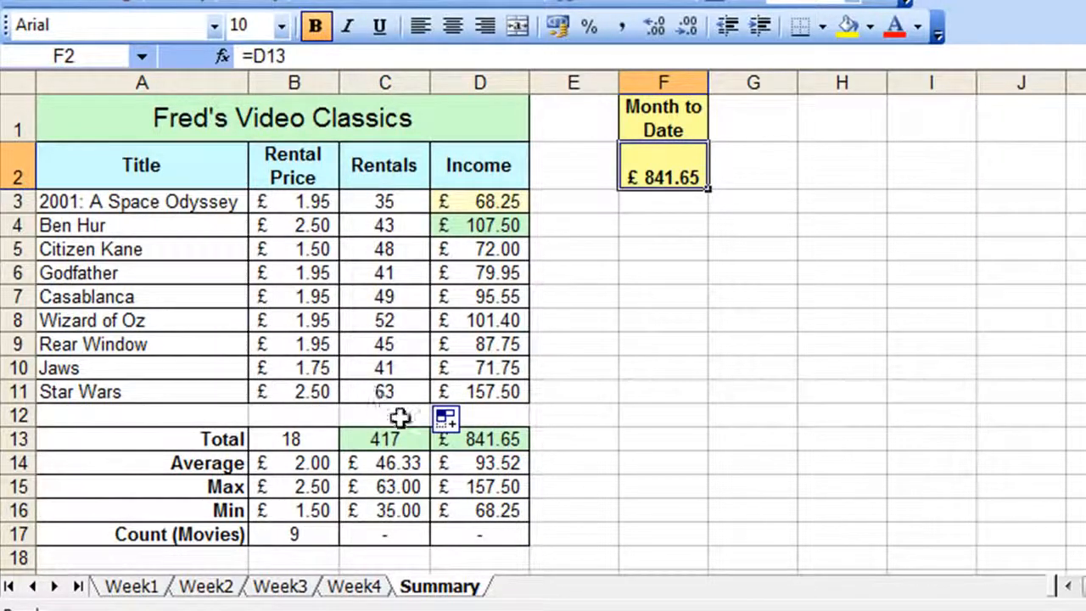
click(464, 437)
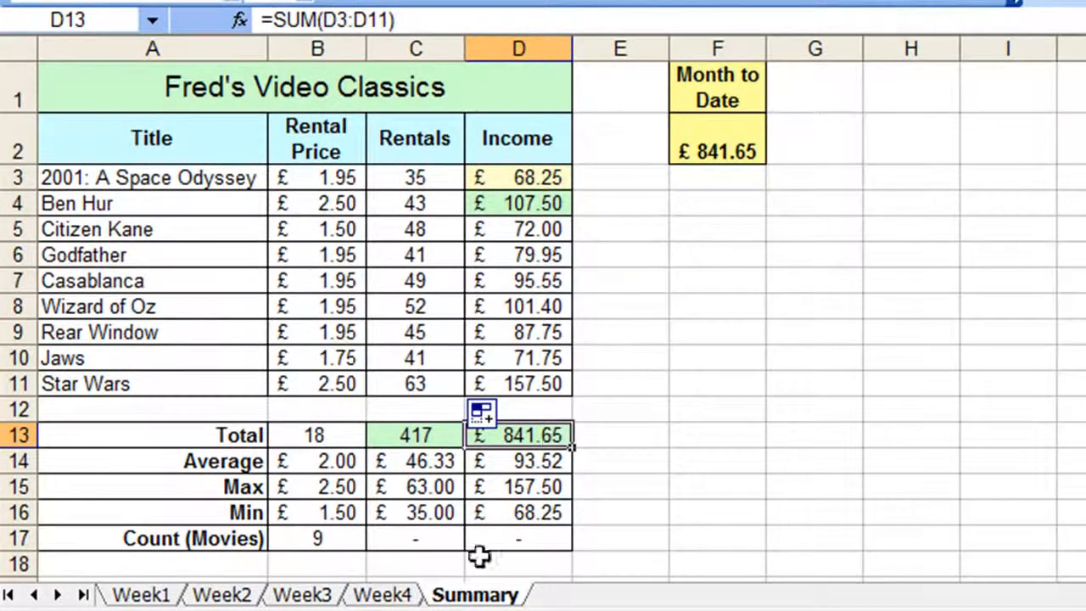
click(380, 595)
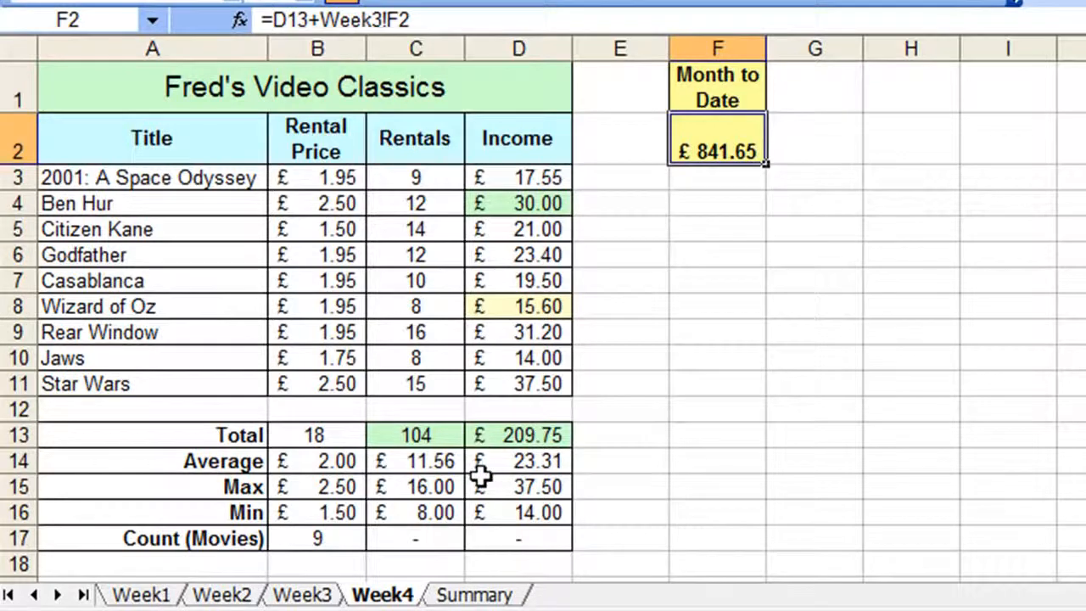
click(447, 598)
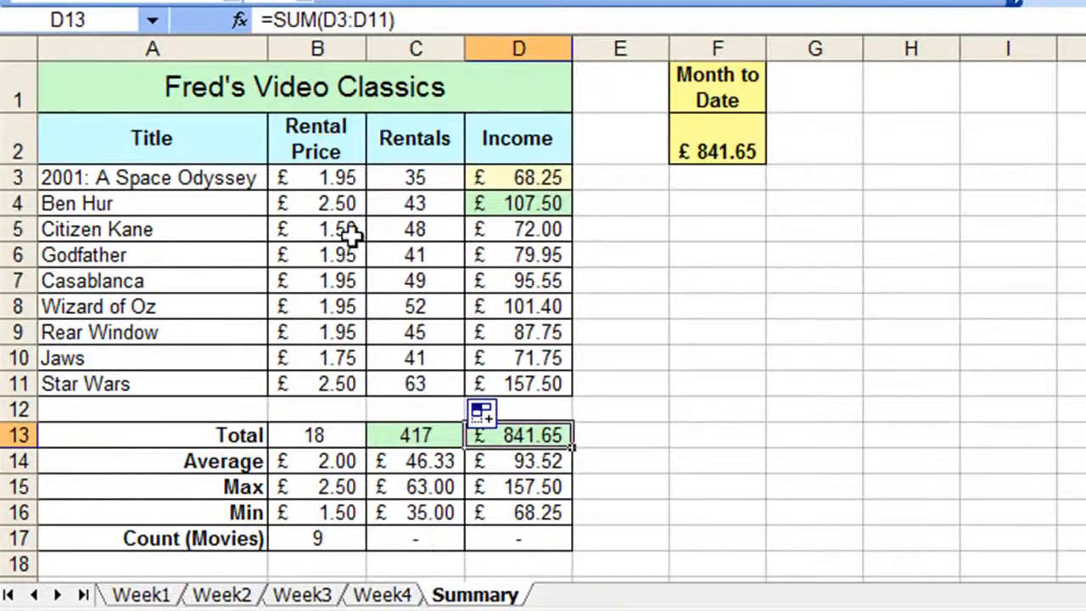
Inspect the formula in Summary cell C3 and rename the Week1 sheet as "Week 1" with a space
click(385, 183)
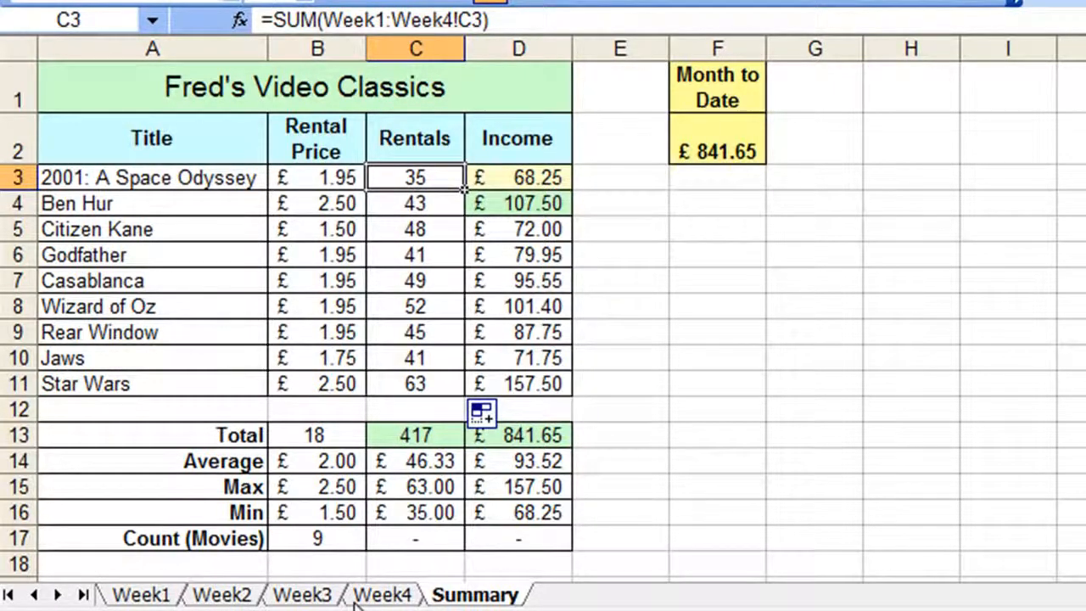
click(154, 597)
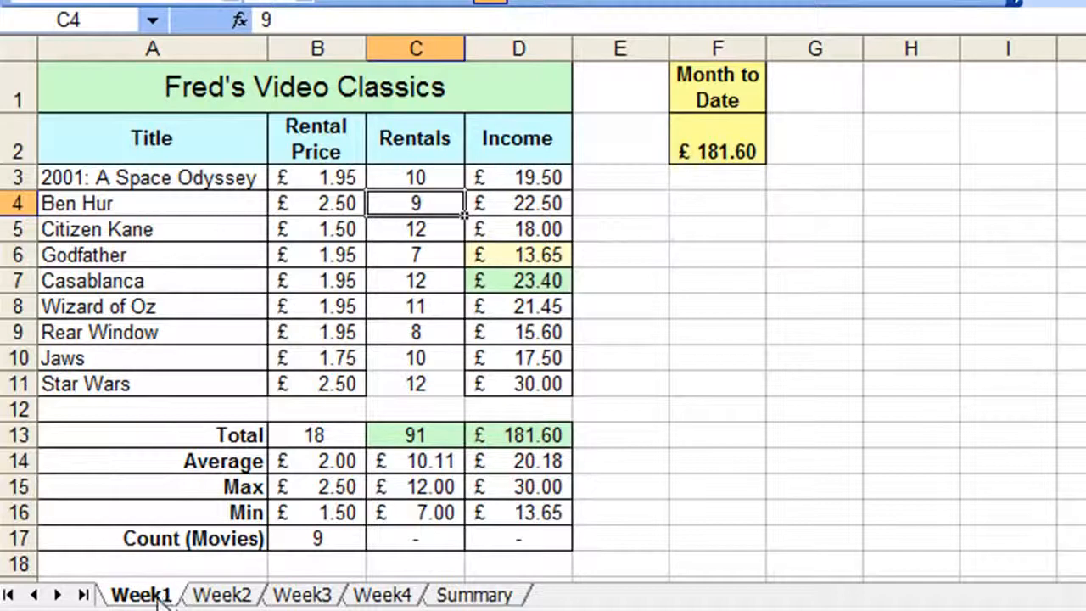
double_click(157, 598)
click(163, 595)
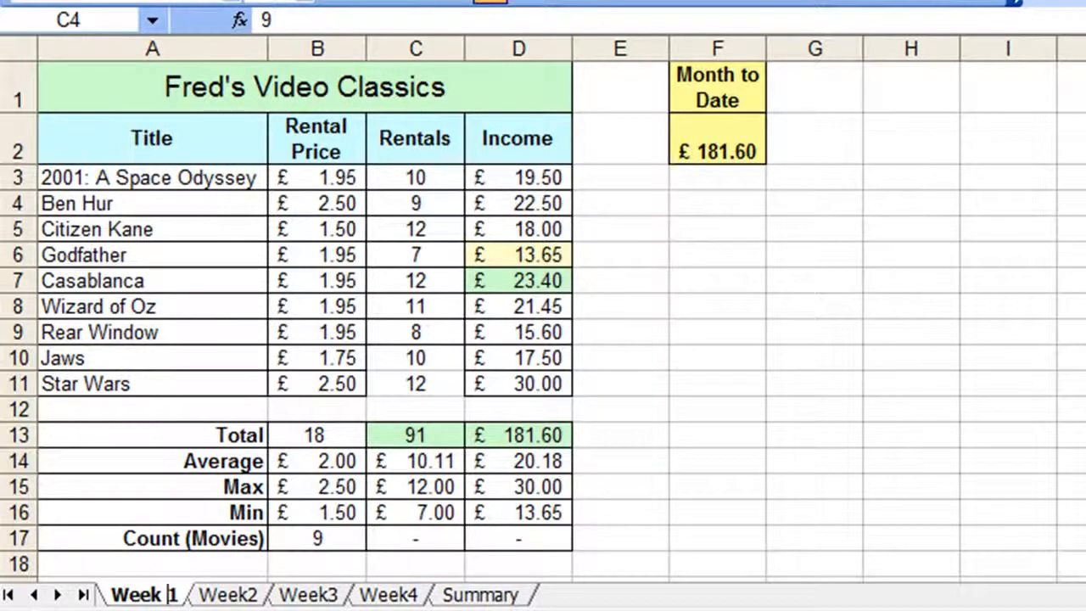
key(Return)
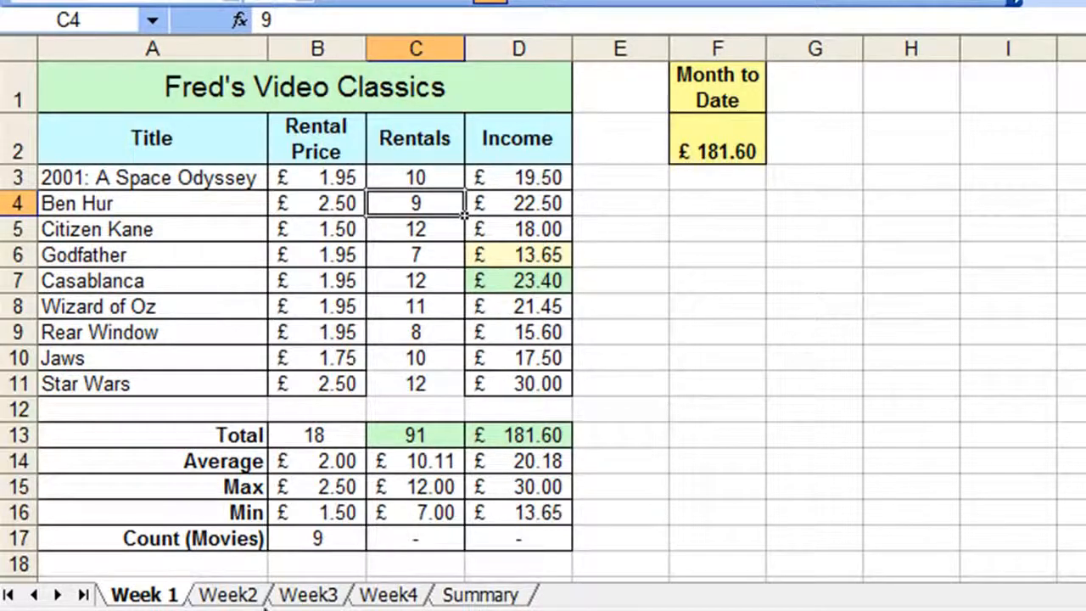
Examine how the month-to-date formulas on Week2 to Week4 and the C3 sum on Summary refer to the renamed sheet
click(228, 597)
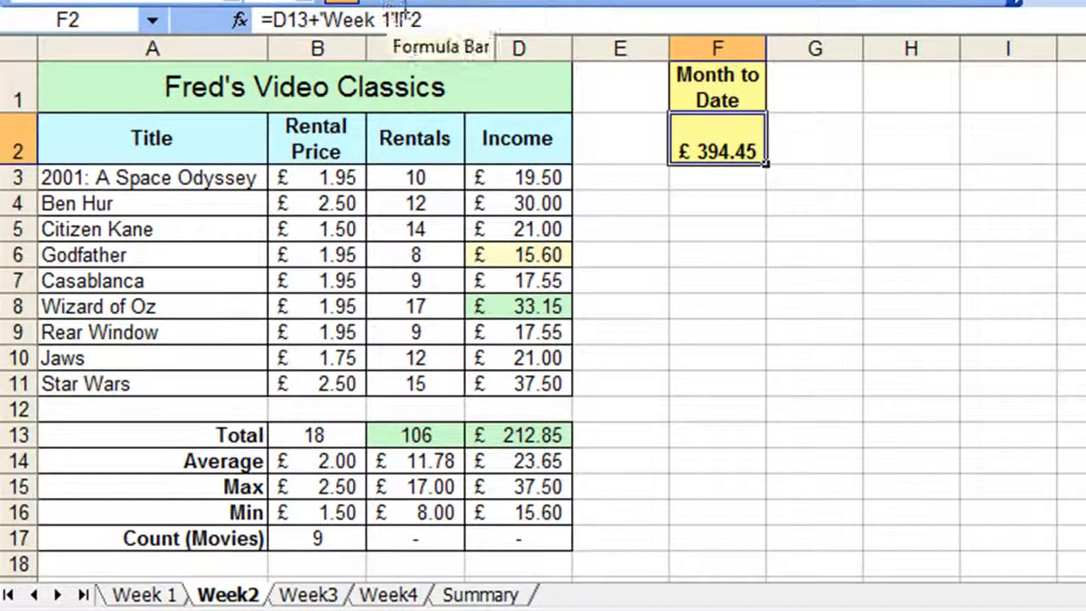
click(303, 595)
click(371, 599)
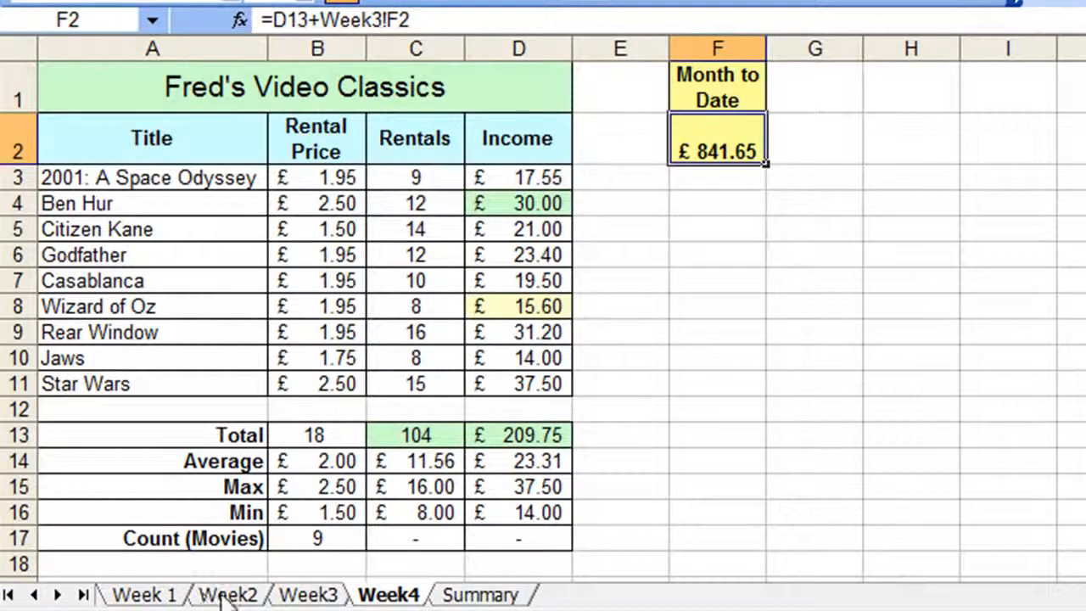
click(483, 596)
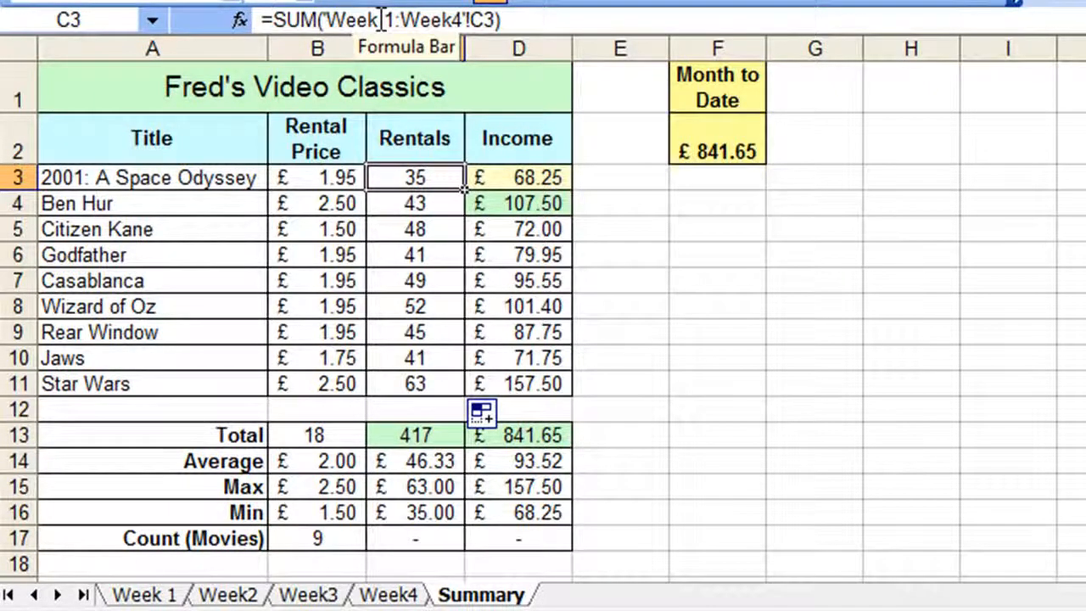
Rename the "Week 1" sheet back to Week1 by removing the space
click(144, 597)
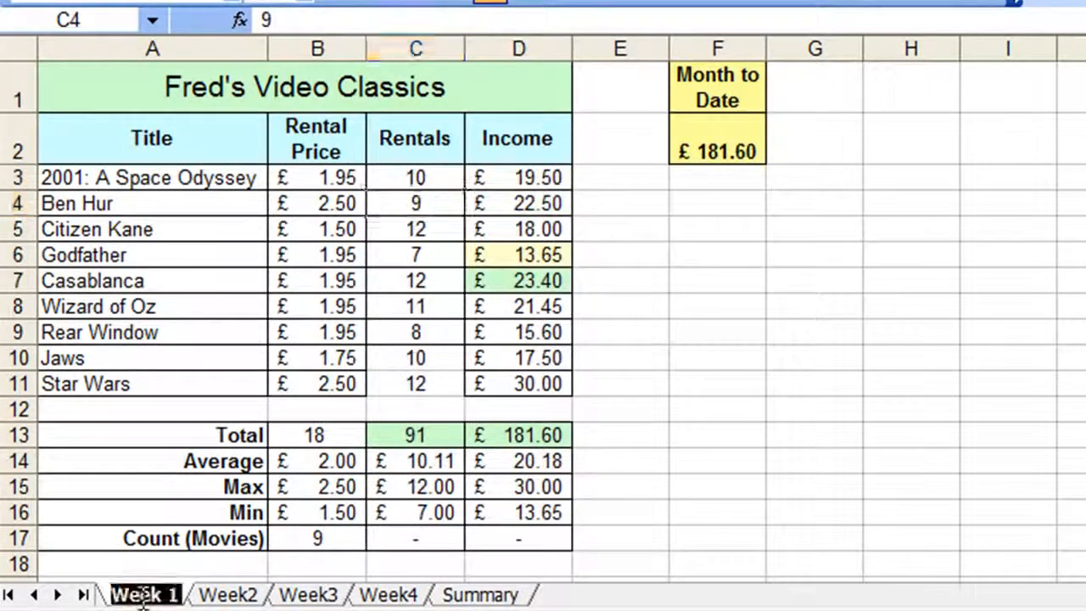
click(168, 595)
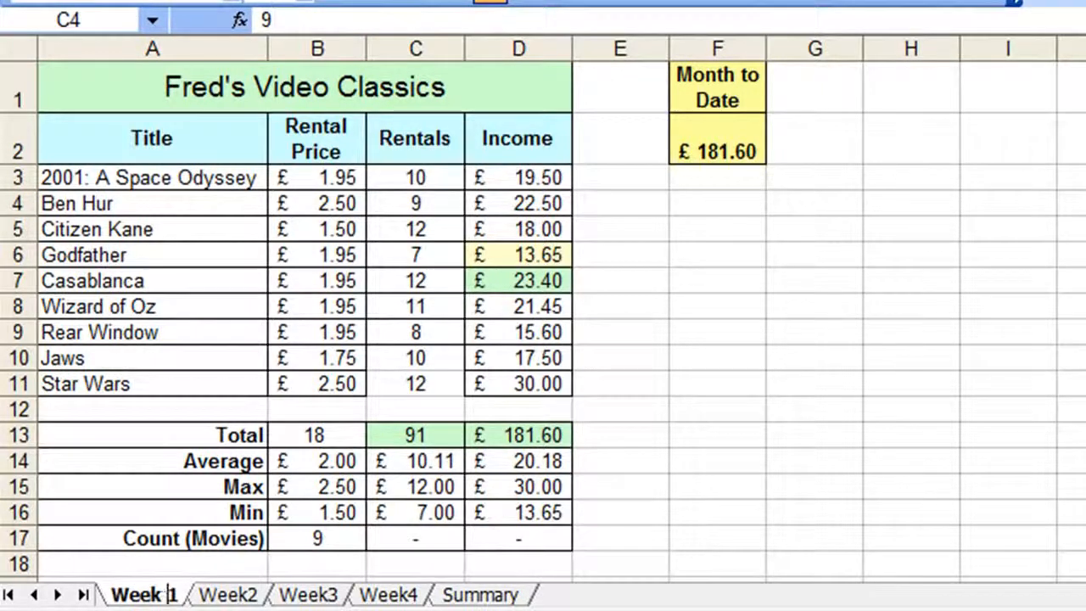
key(BackSpace)
key(Return)
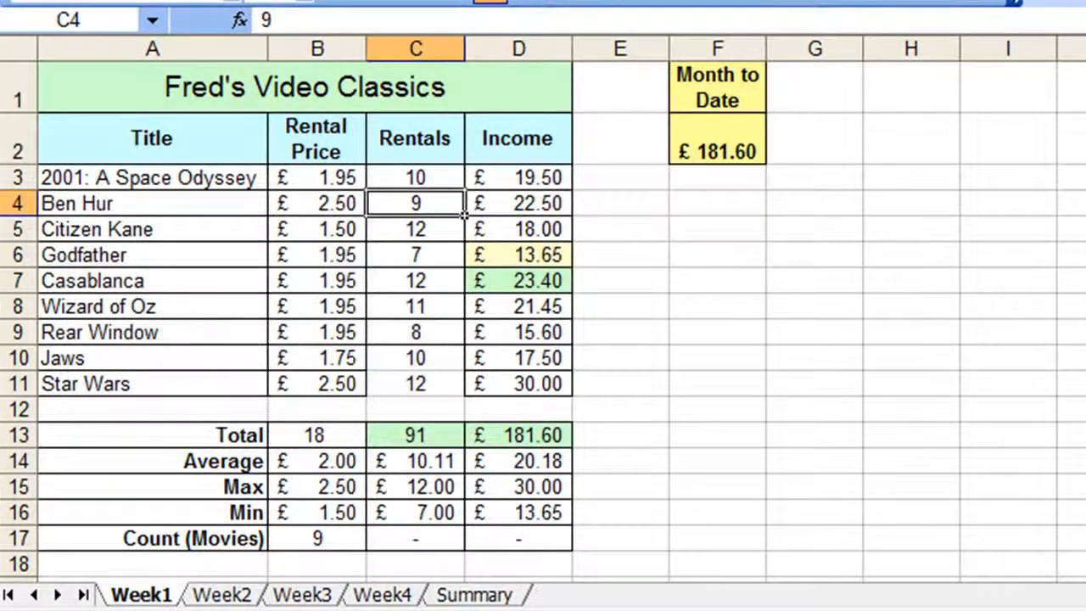
Return to the Summary sheet and save the workbook
click(469, 596)
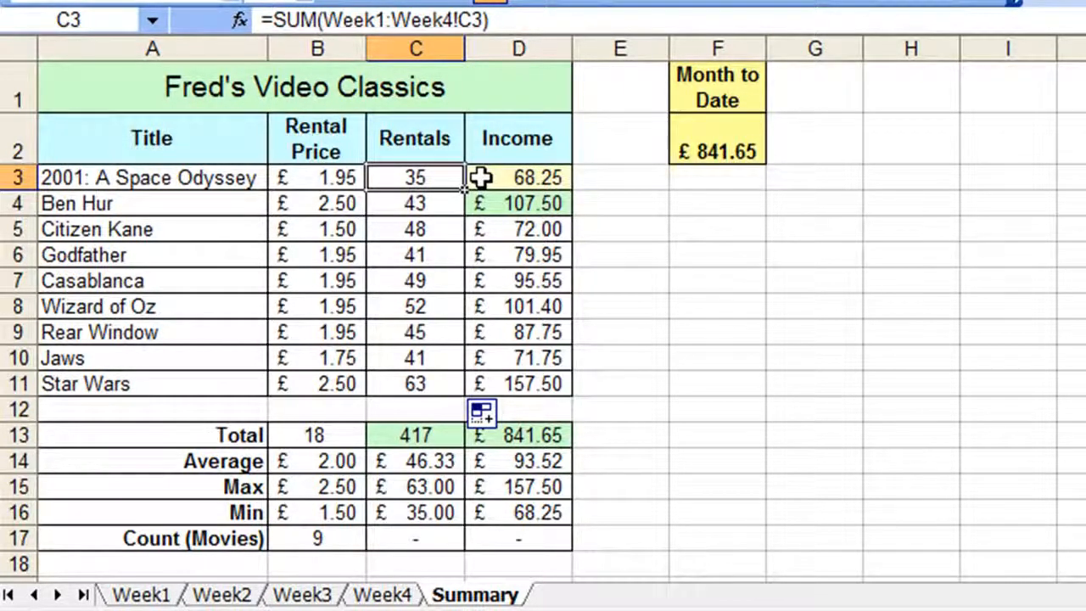
key(ctrl+s)
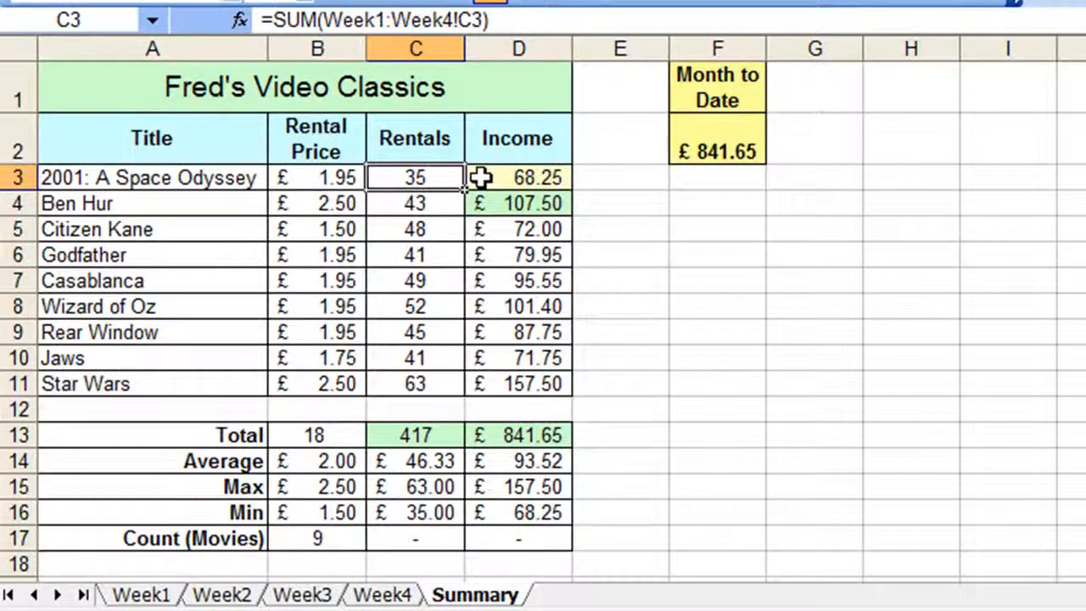
Page back through the weekly sheets from Summary to Week1, then forward again to Summary
key(ctrl+Page_Up)
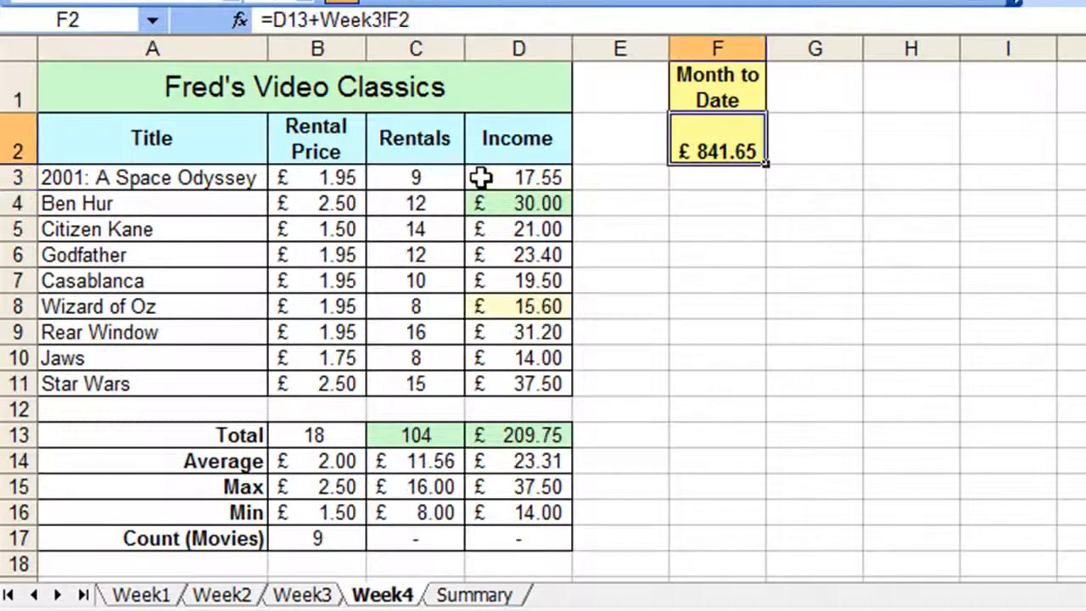
key(ctrl+Page_Up)
key(ctrl+Page_Up)
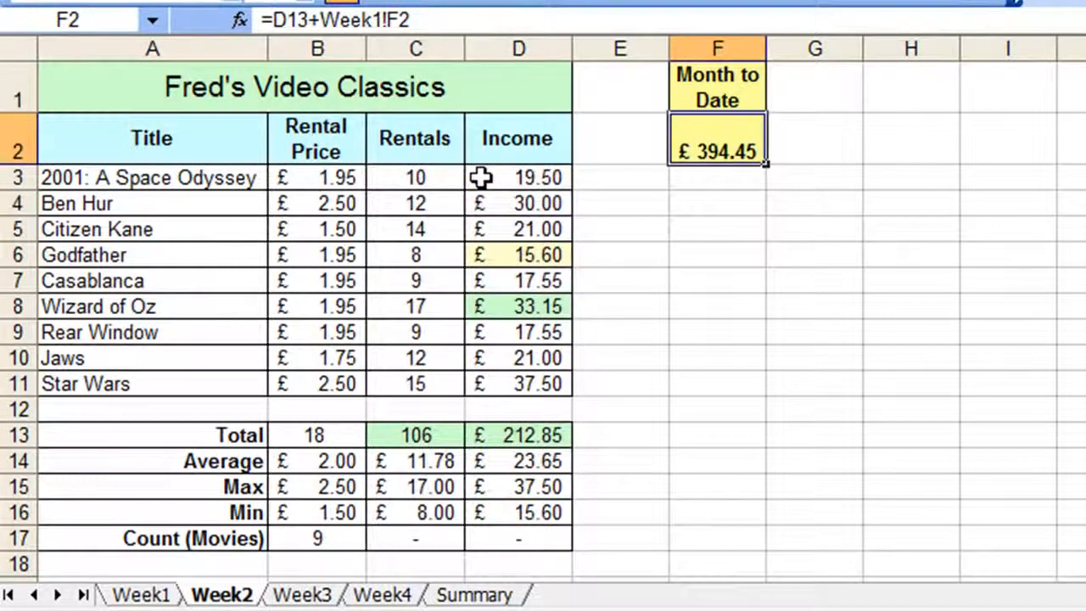
key(ctrl+Page_Up)
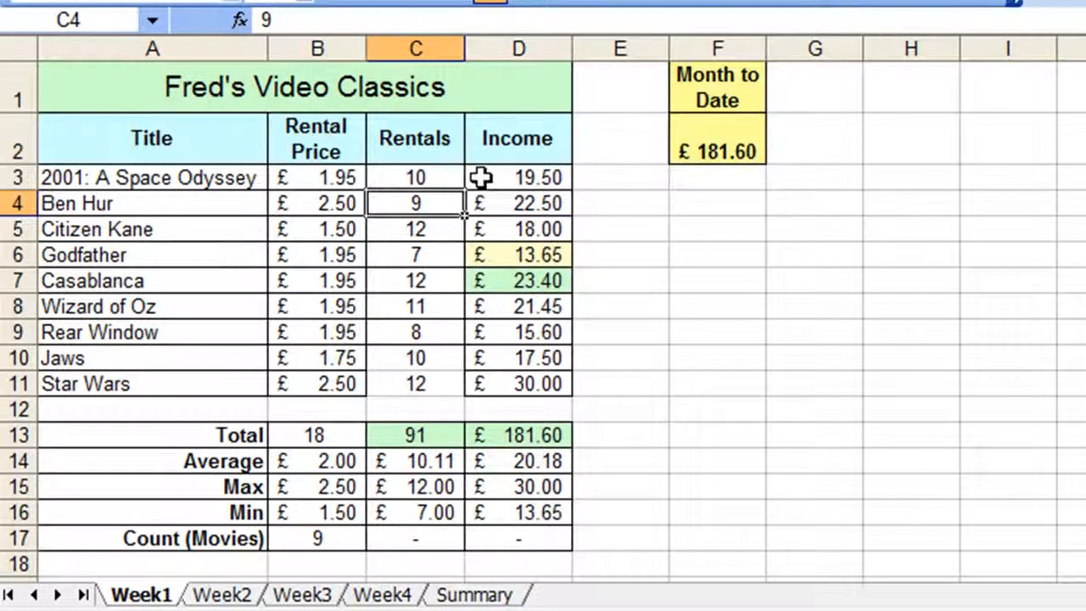
key(ctrl+Page_Down)
key(ctrl+Page_Down)
key(ctrl+Page_Down)
key(ctrl+Page_Down)
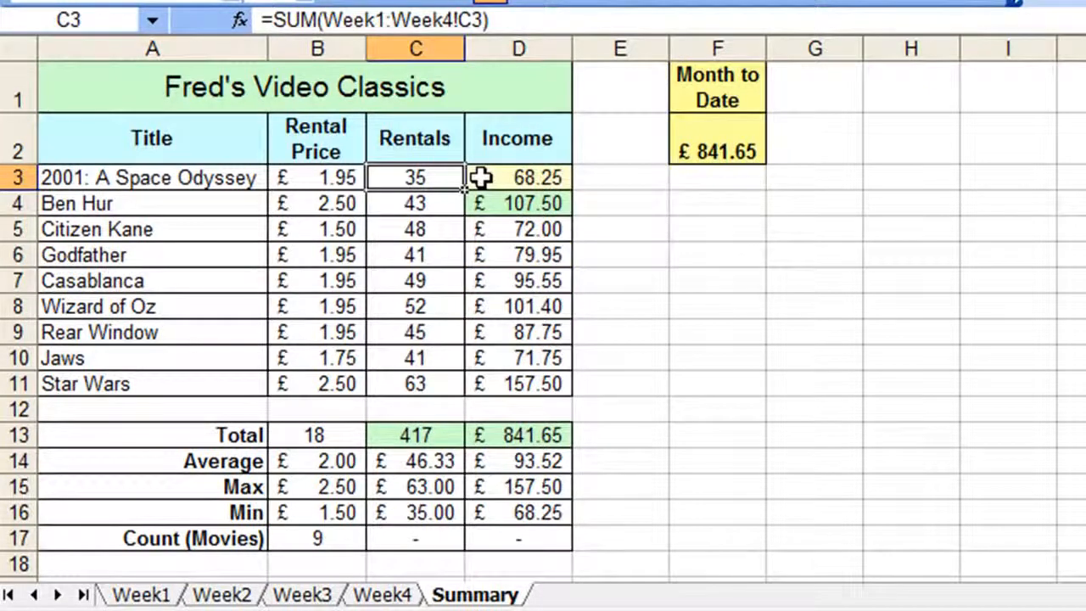